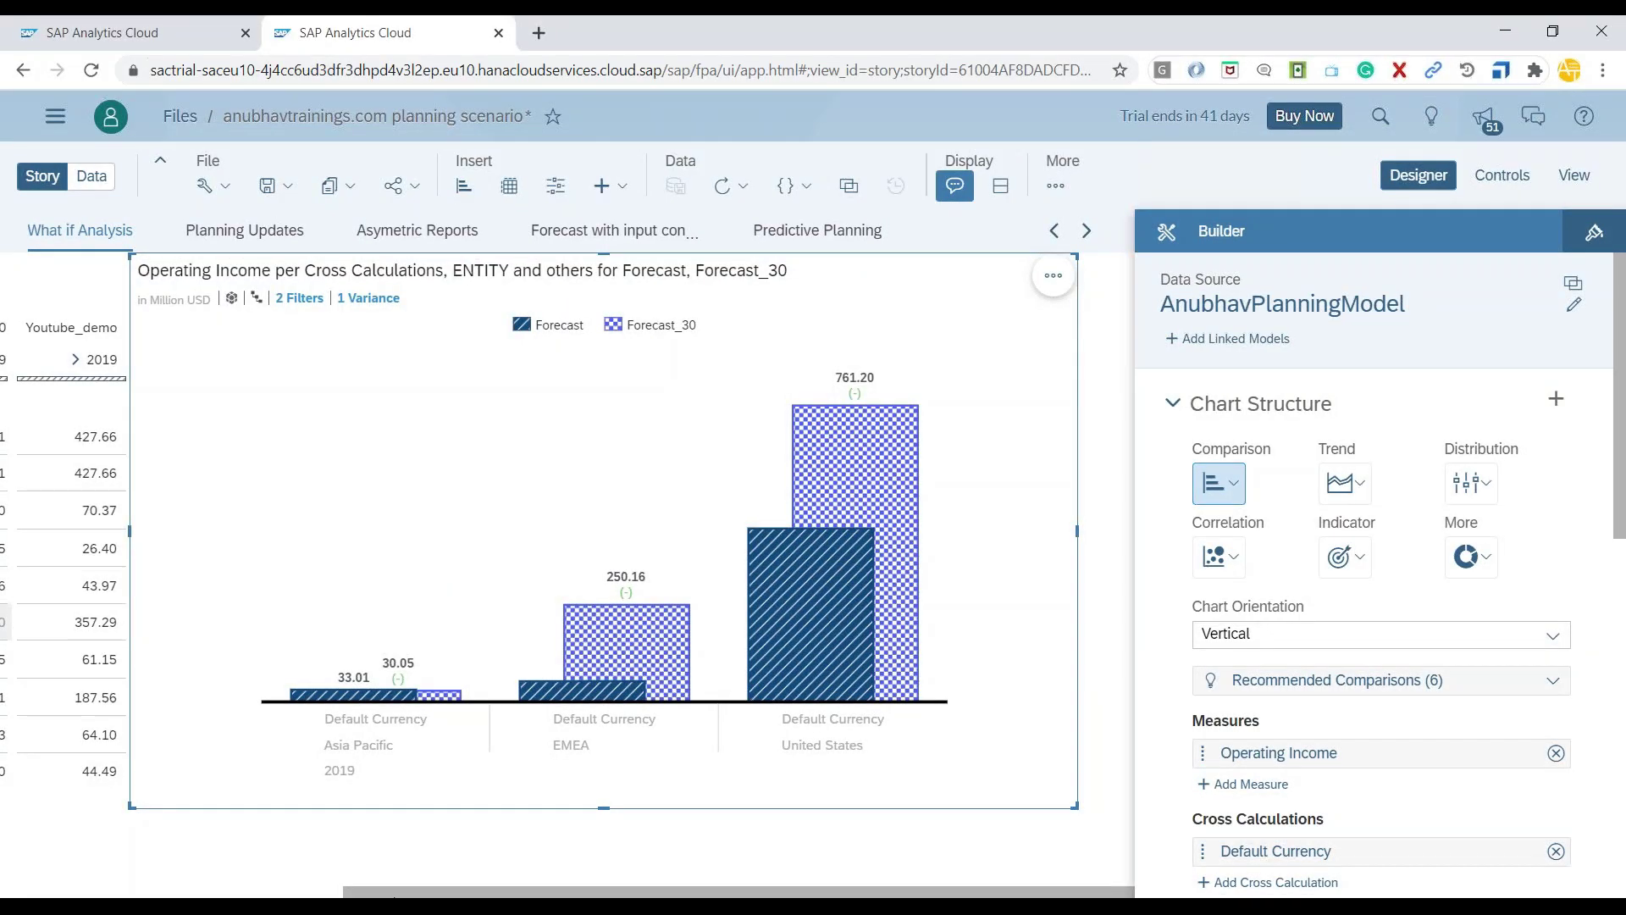
# - Scroll the story left to show the Operating Income table by version and entity beside the chart
pyautogui.moveTo(595, 893); pyautogui.dragTo(212, 885)
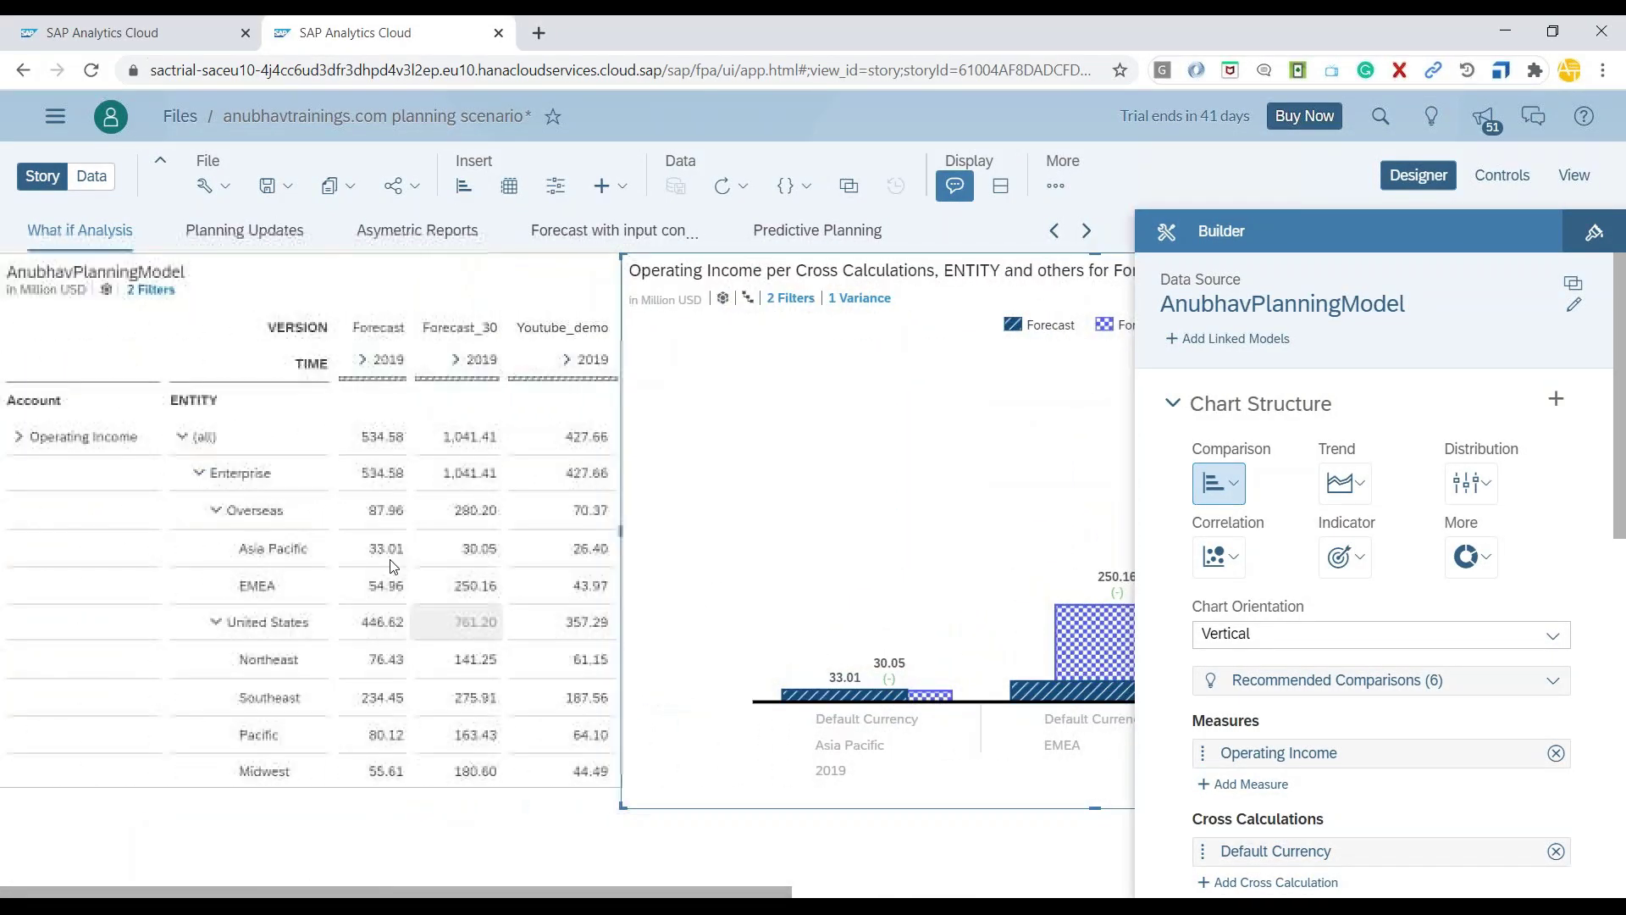
# - Select the United States Youtube_demo 2019 cell (357.29) and bring up its context menu
pyautogui.click(566, 442)
pyautogui.click(567, 446)
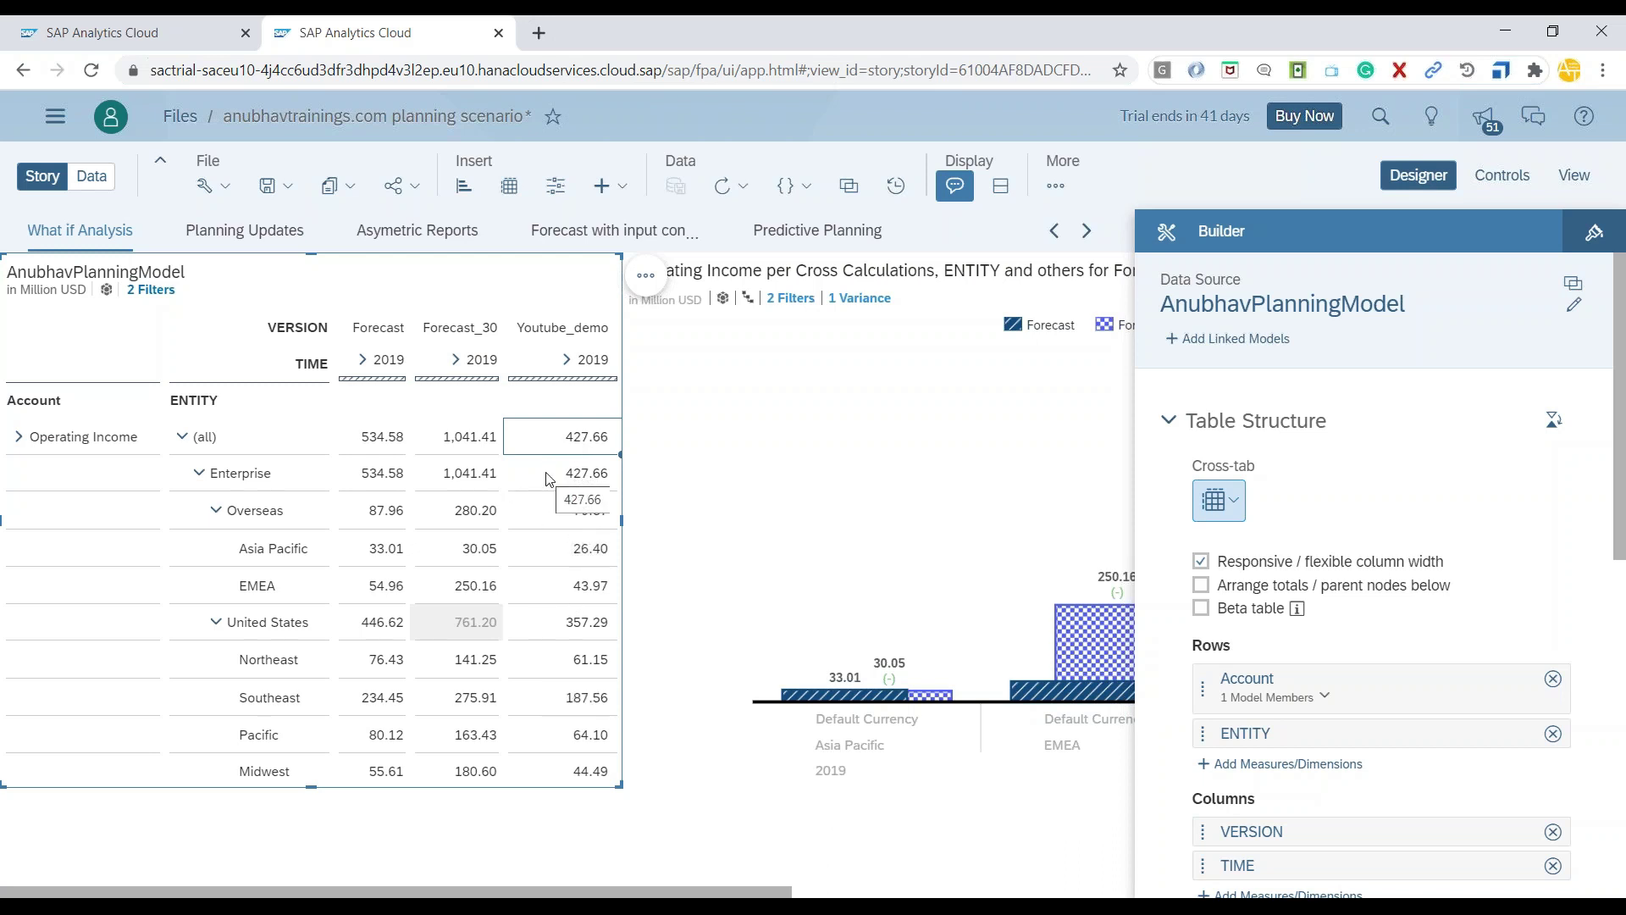
pyautogui.click(563, 631)
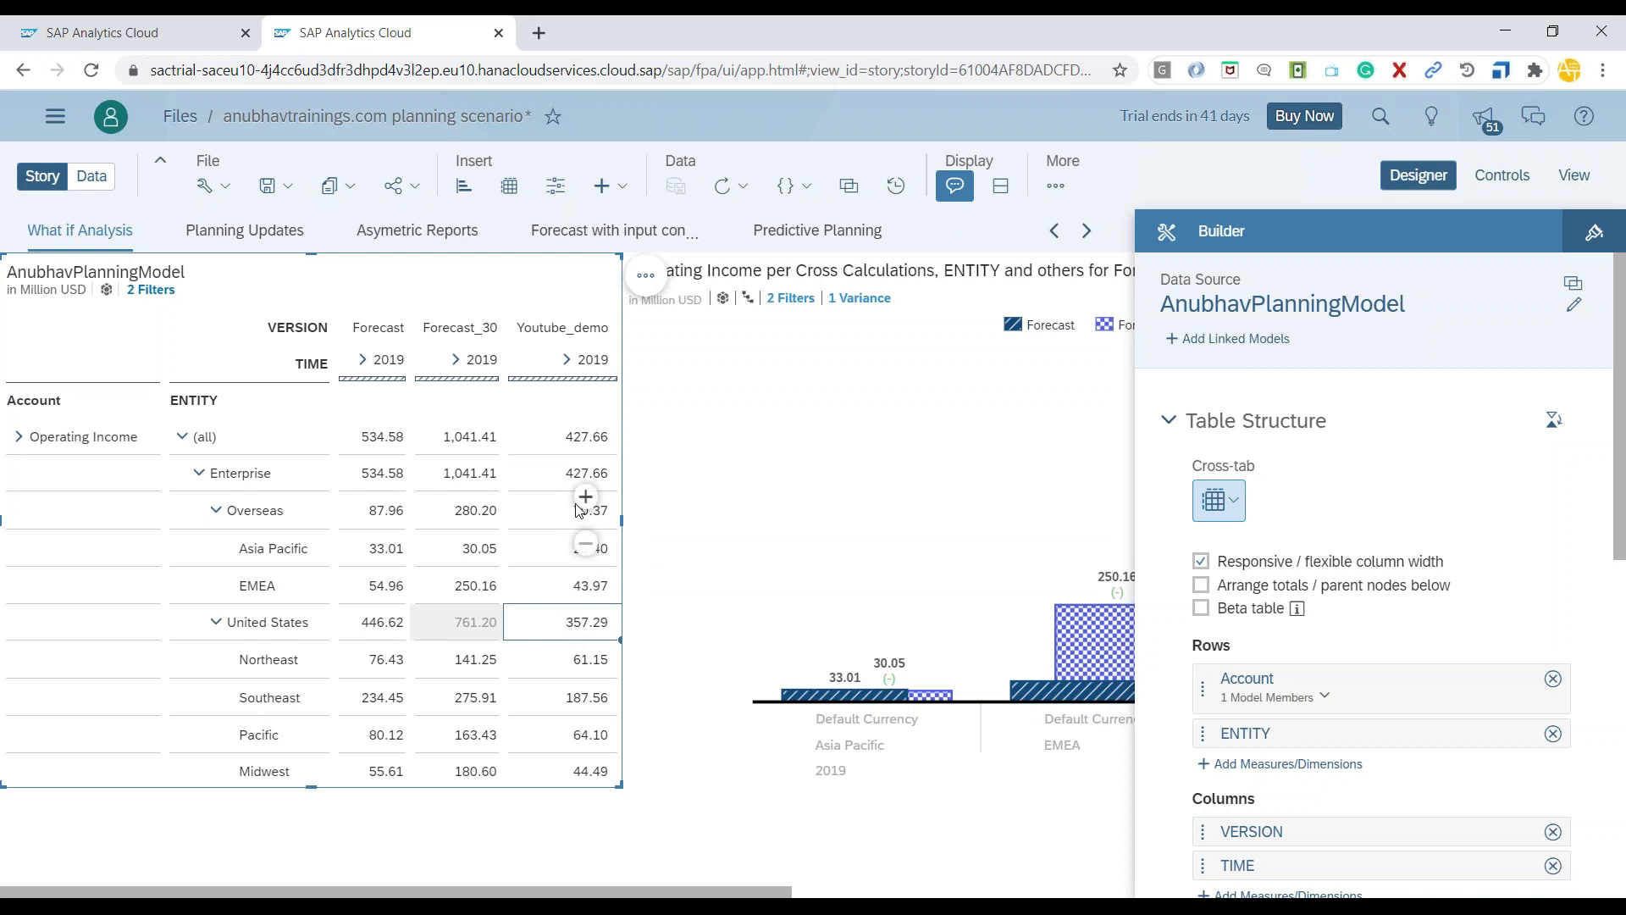
pyautogui.rightClick(564, 635)
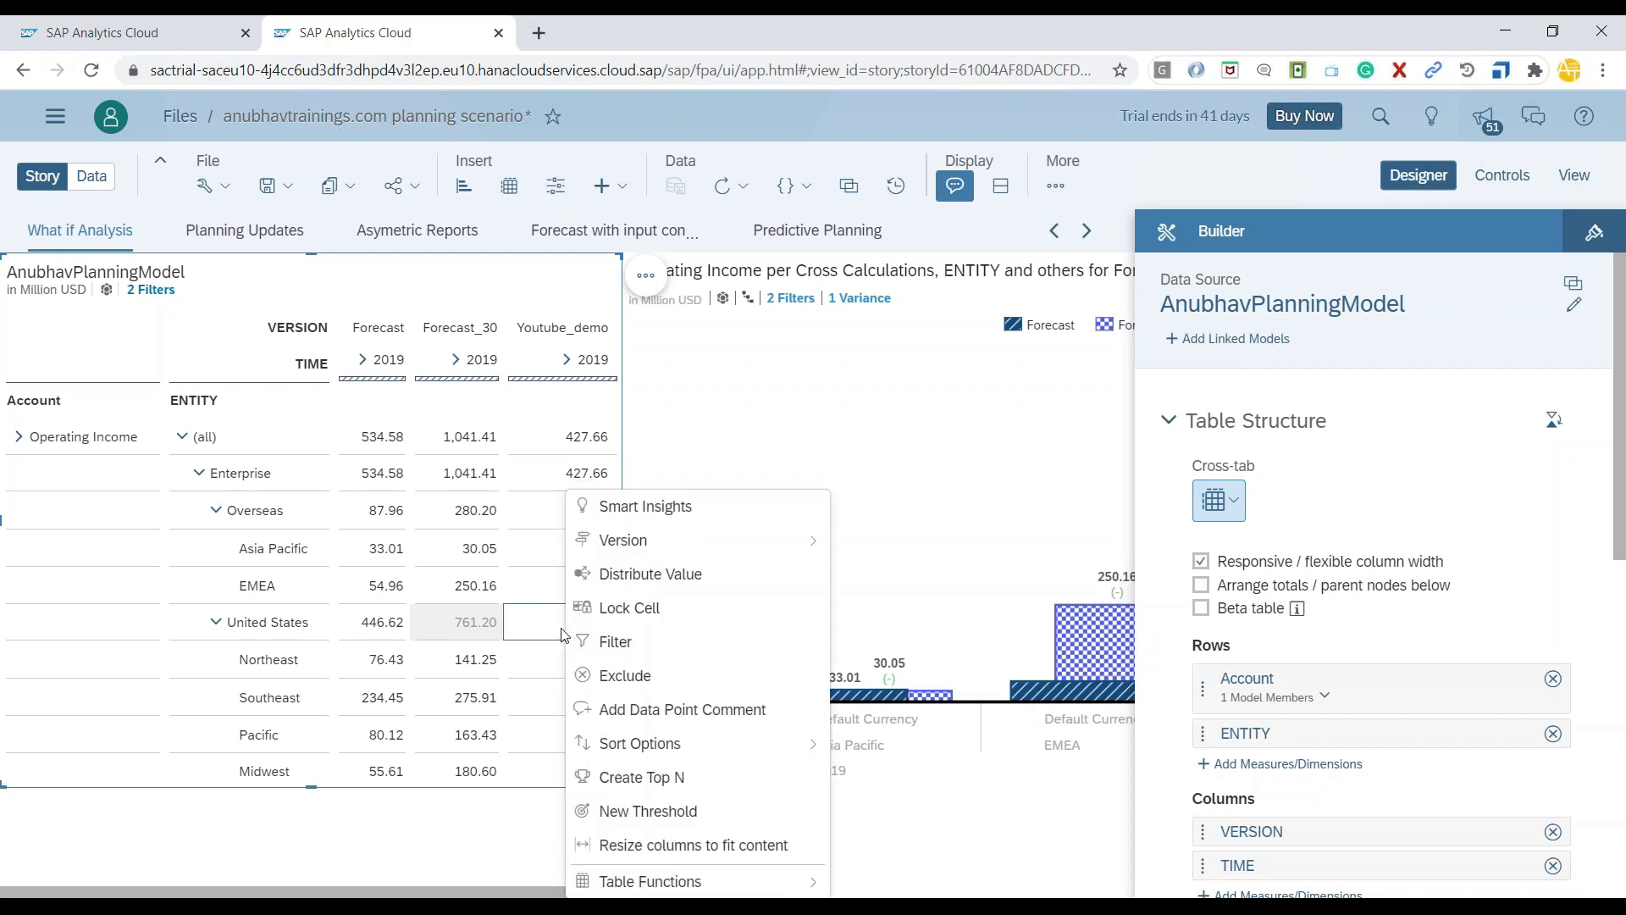
# - Distribute 200,000,000 of the United States value to Overseas at the same ENTITY level
pyautogui.click(644, 576)
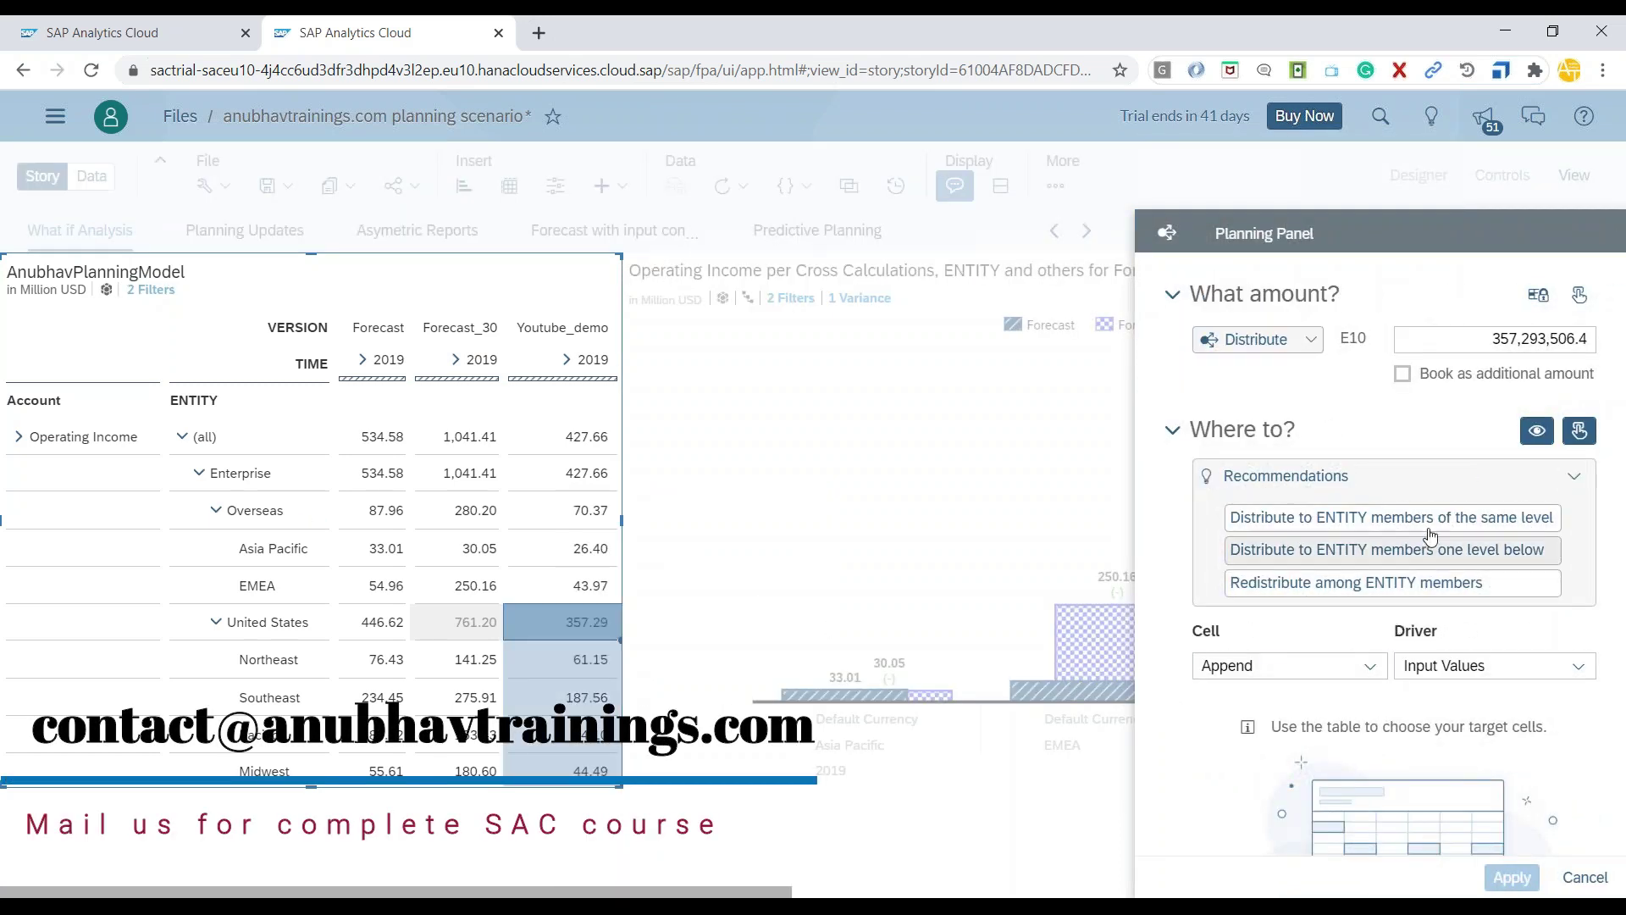
pyautogui.click(1433, 519)
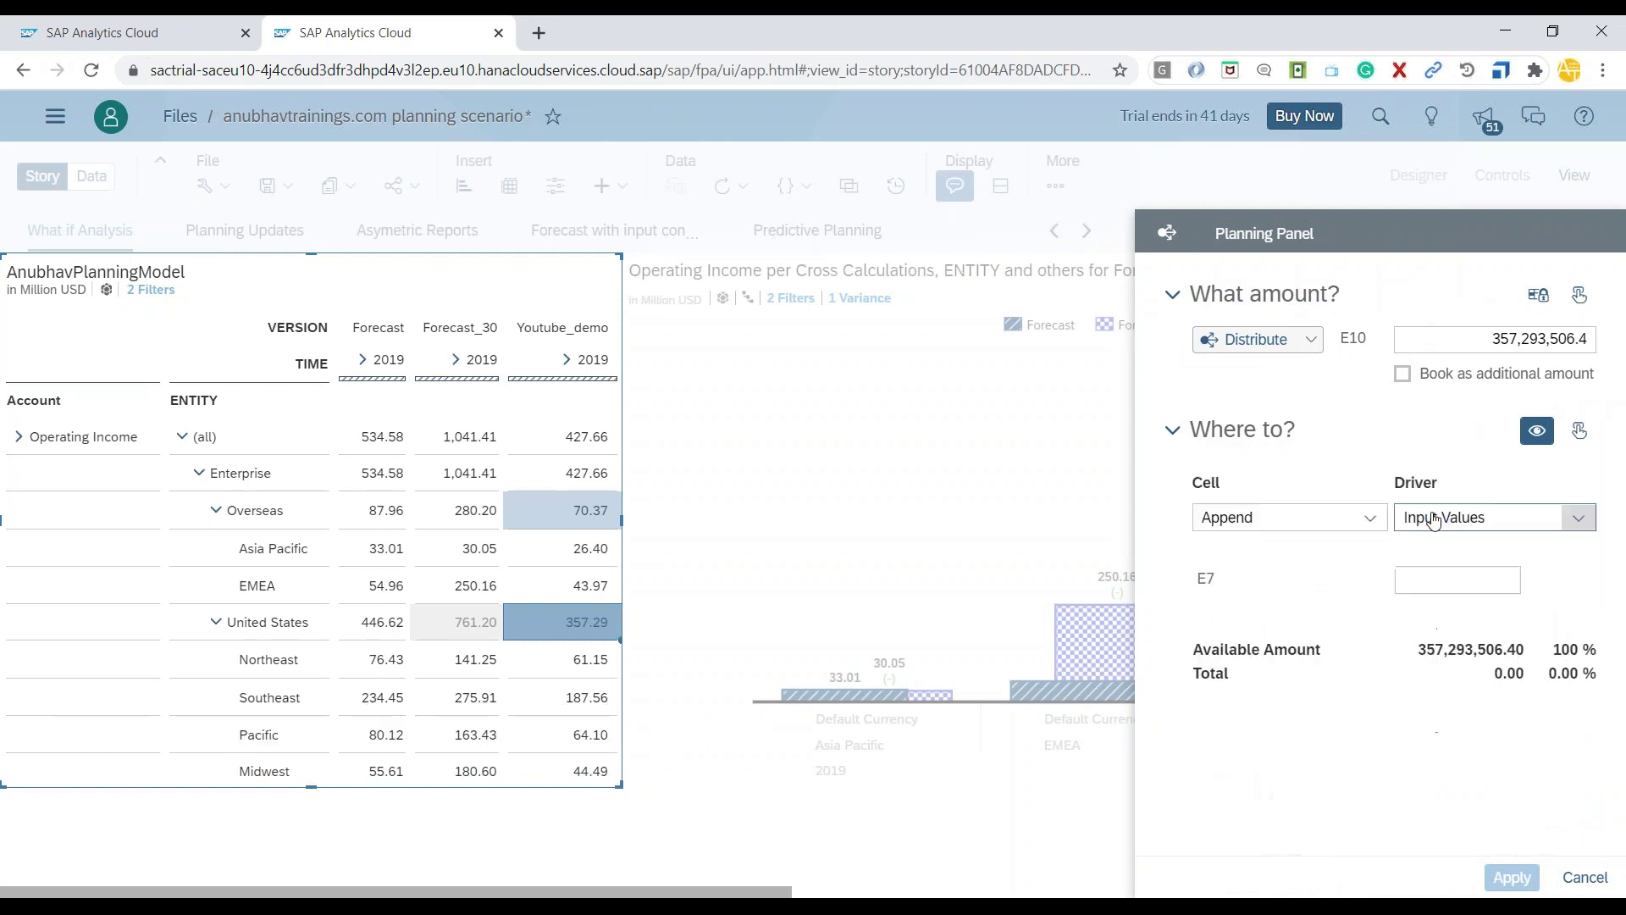
pyautogui.click(1443, 584)
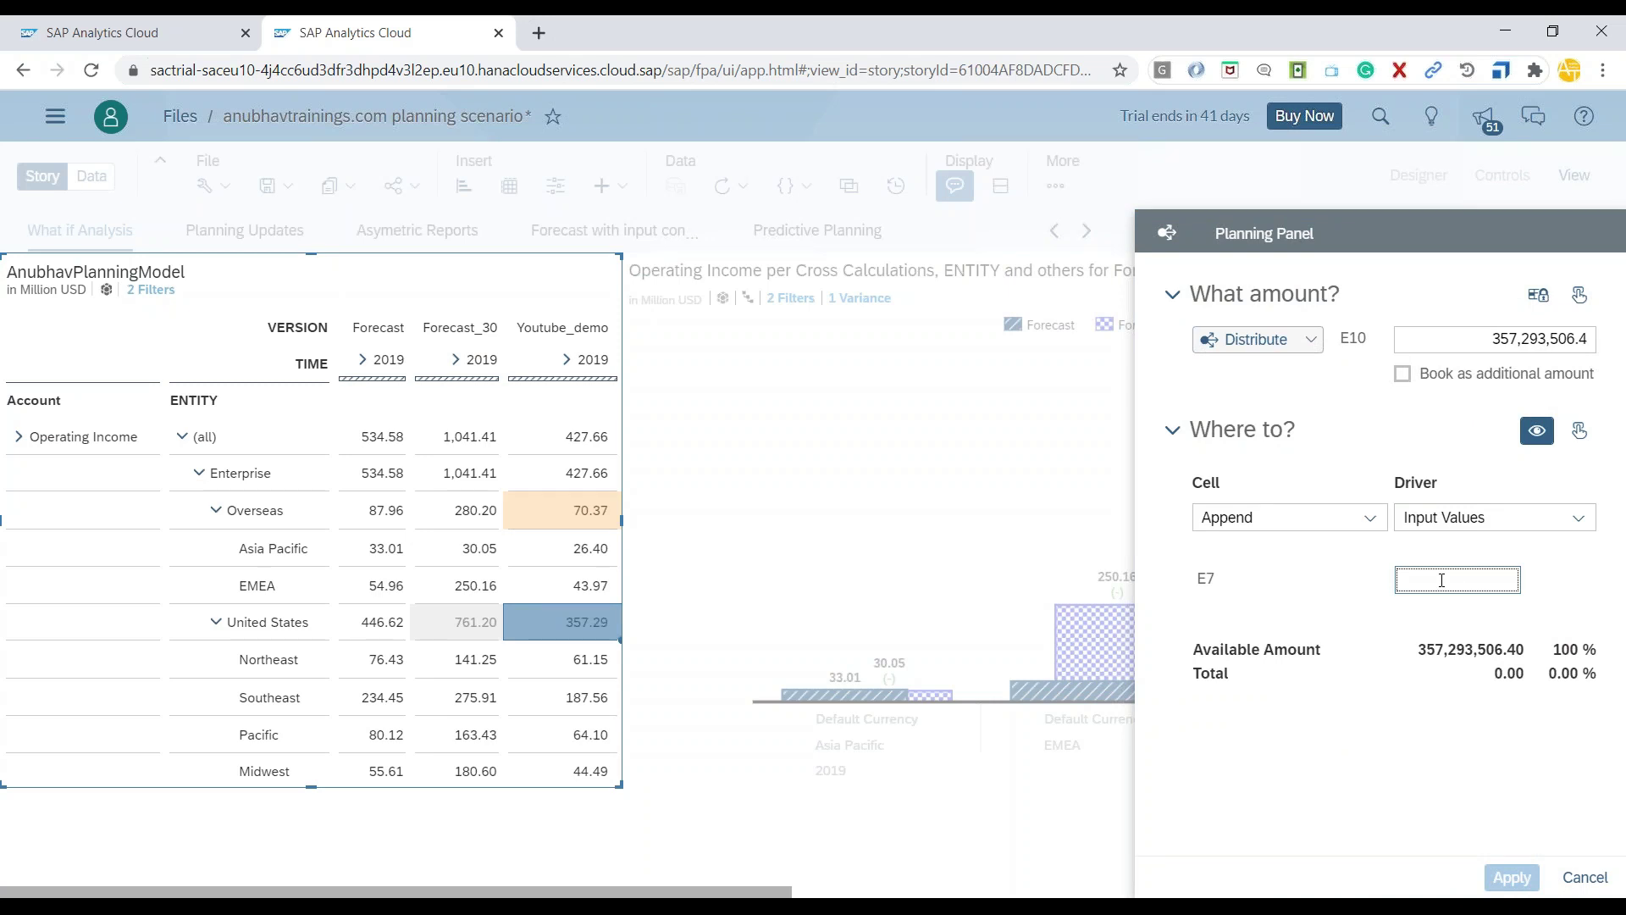
pyautogui.write('200000000')
pyautogui.click(1417, 653)
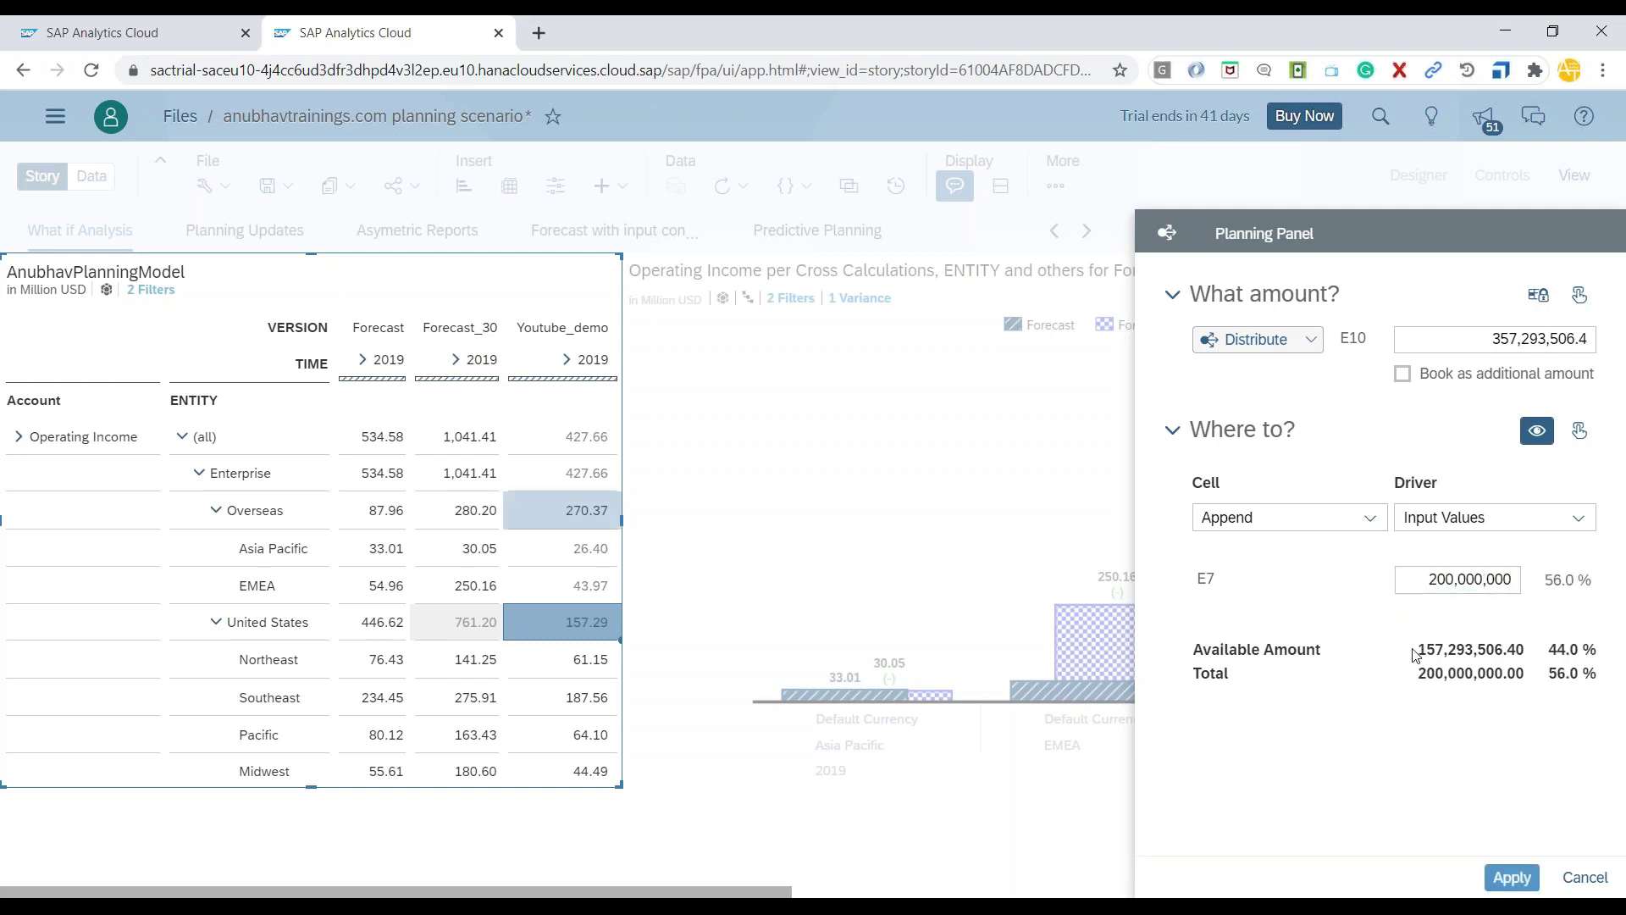
pyautogui.click(1506, 881)
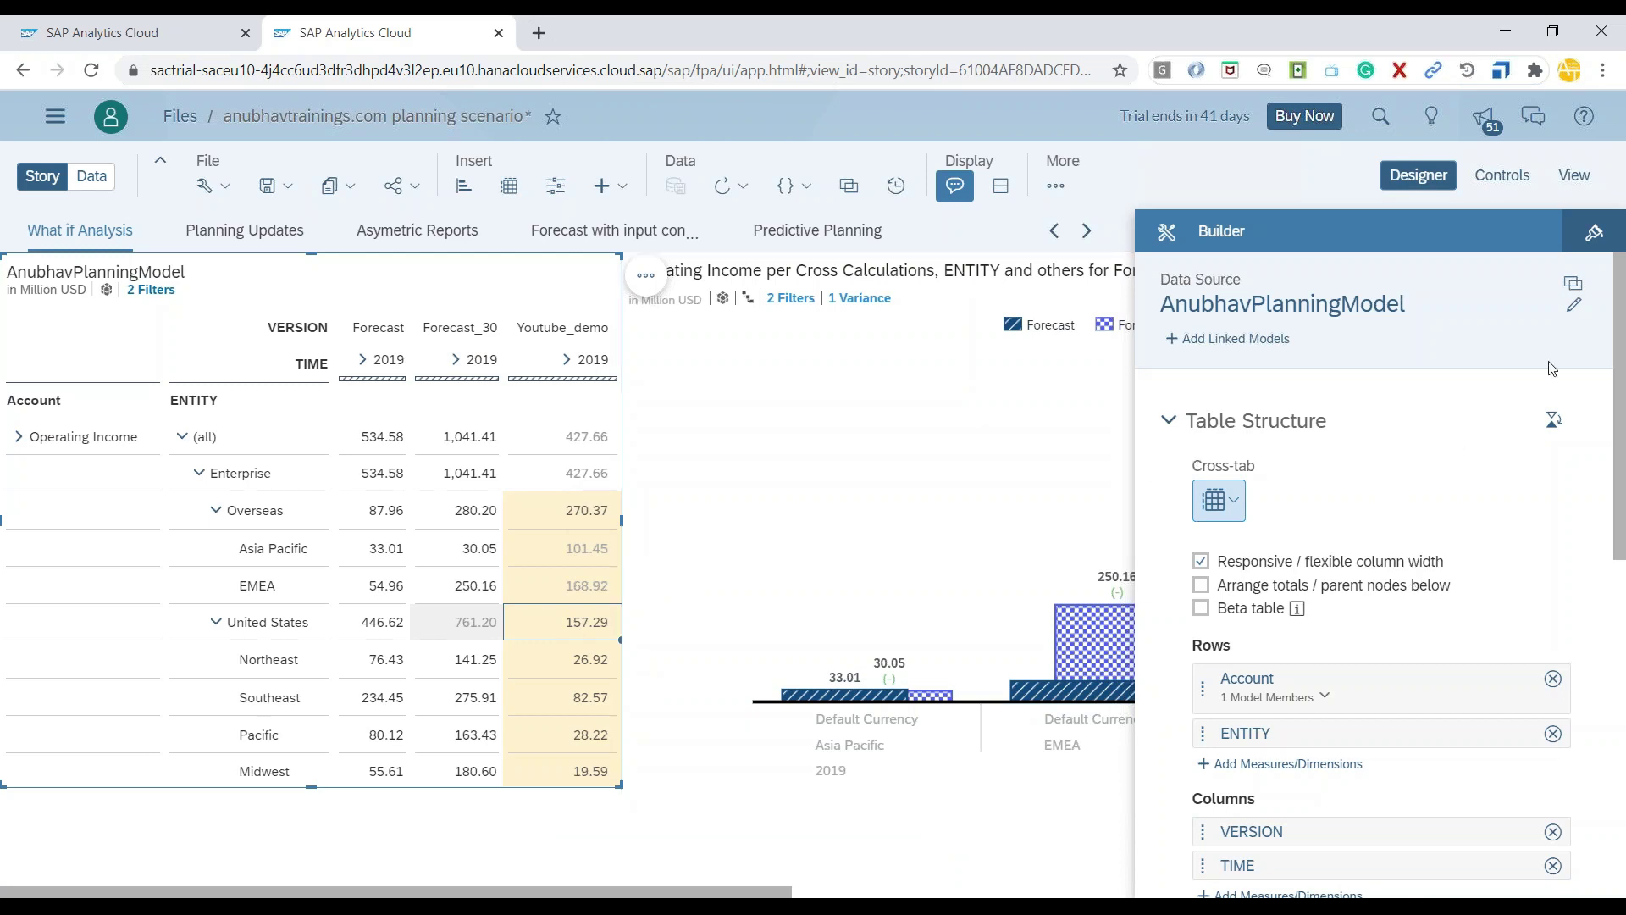
# - In Version Management, open History from the Youtube_demo version's actions menu
pyautogui.click(1055, 186)
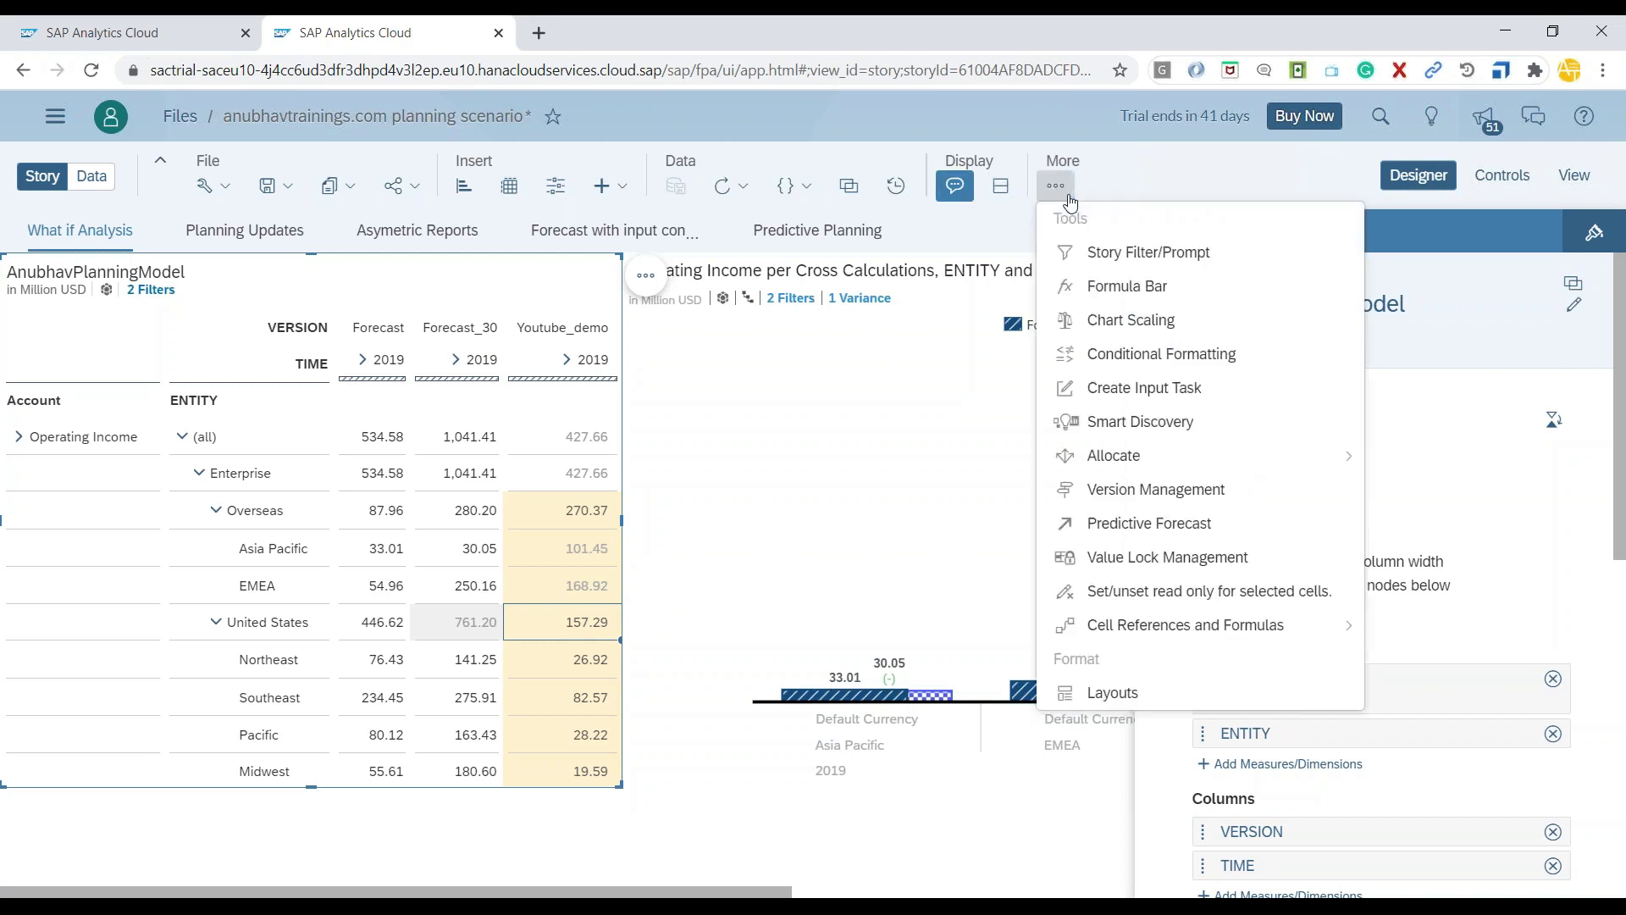
pyautogui.click(1106, 489)
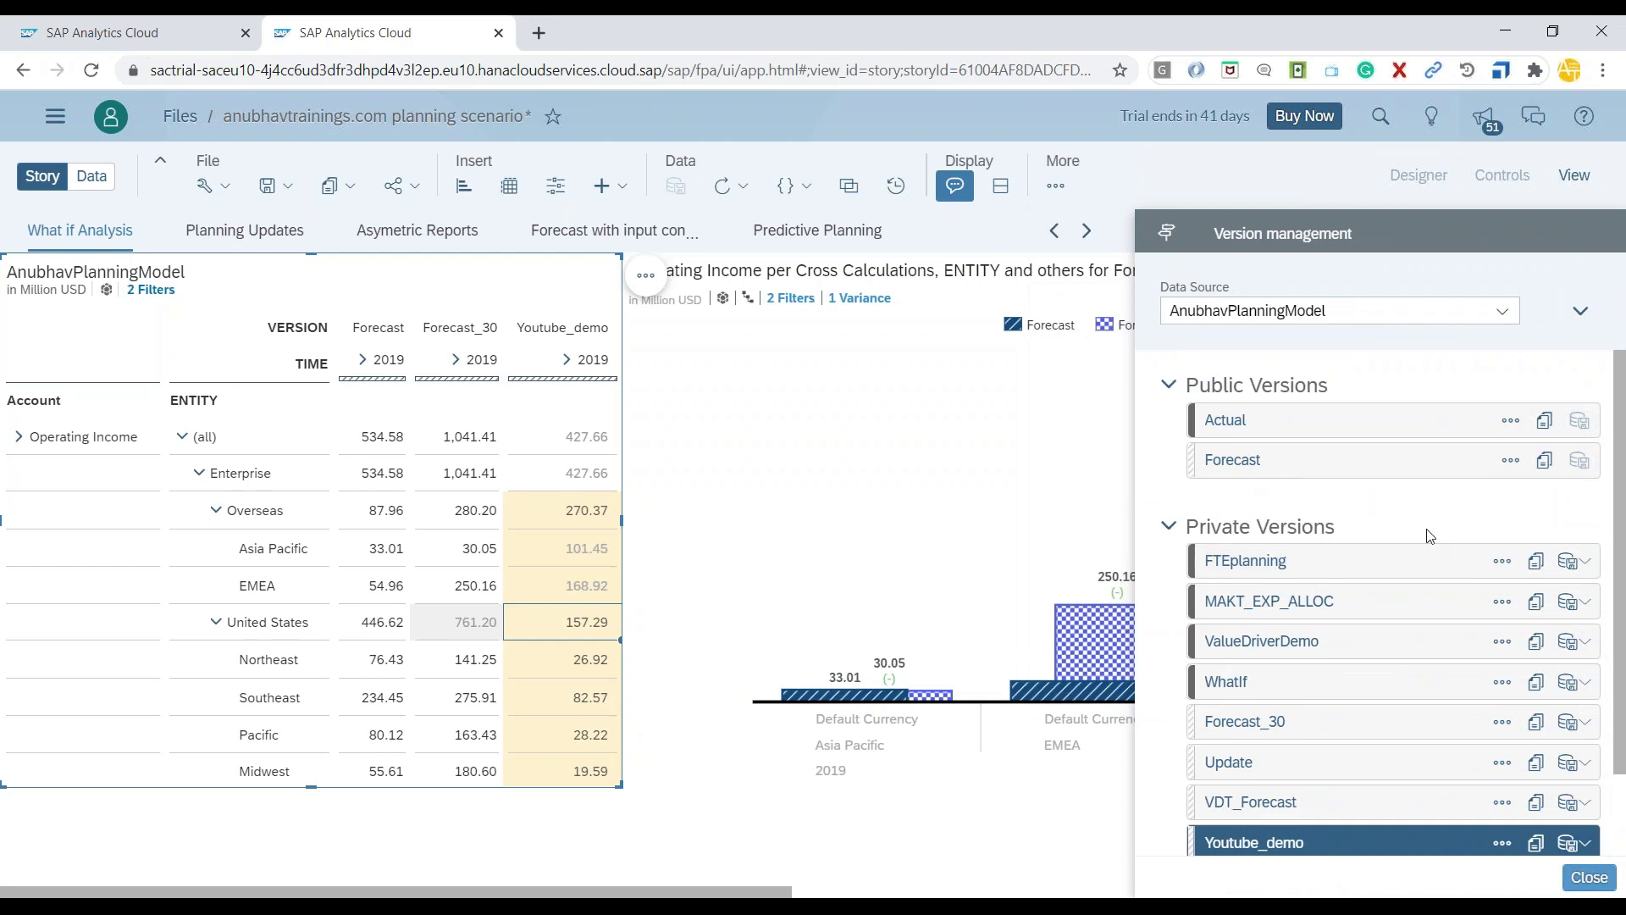
pyautogui.scroll(-1, 1428, 534)
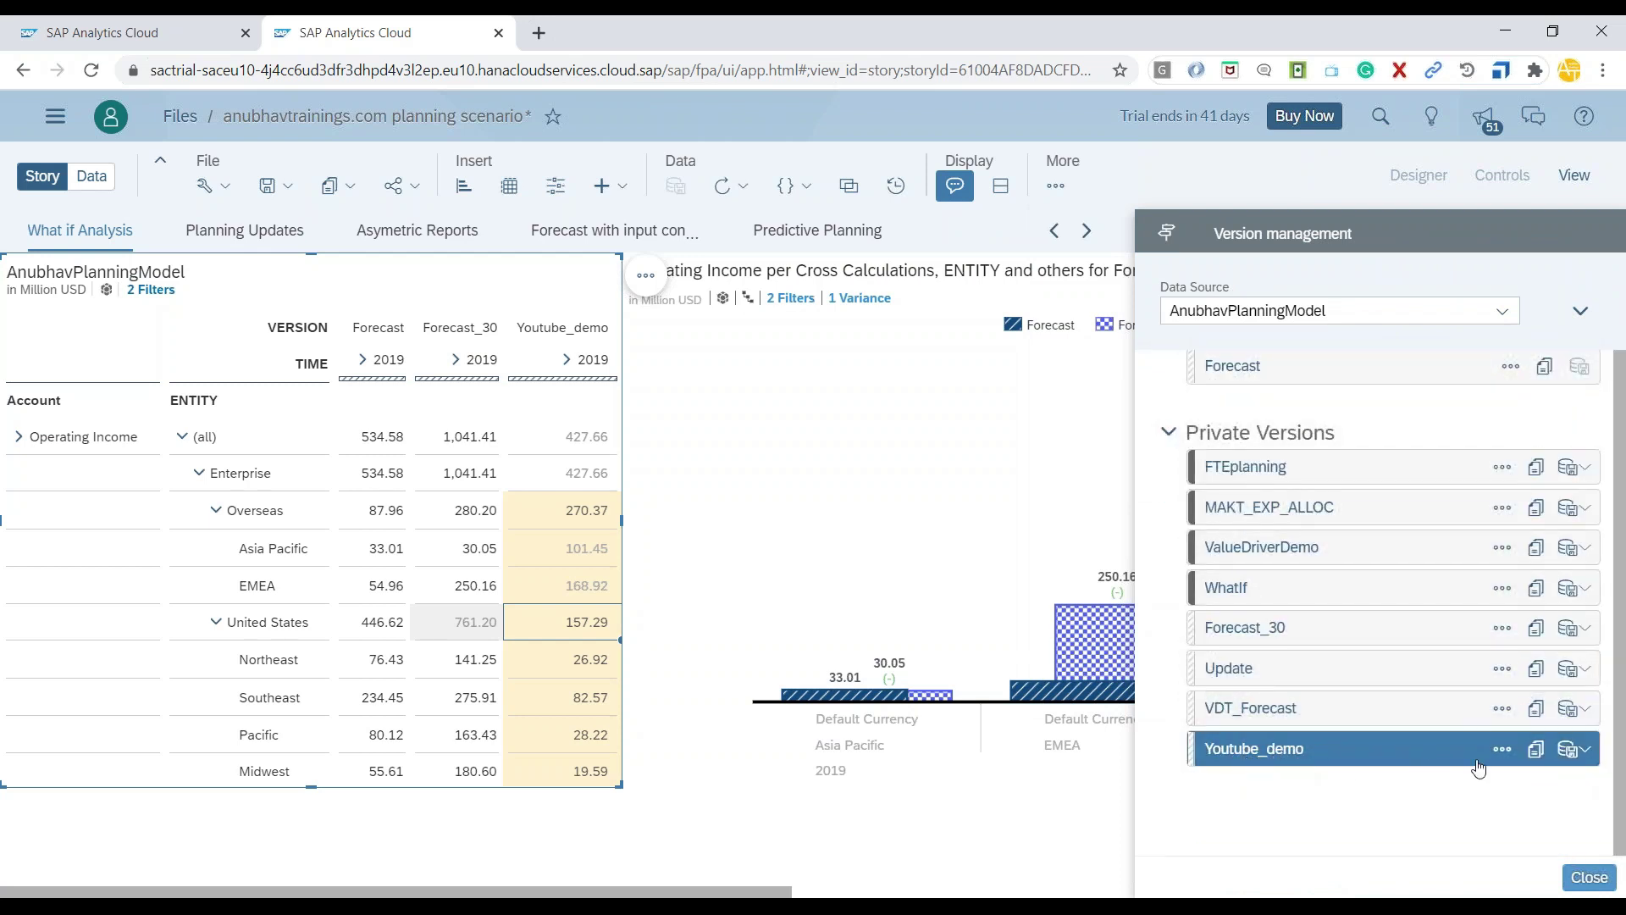
pyautogui.click(1535, 749)
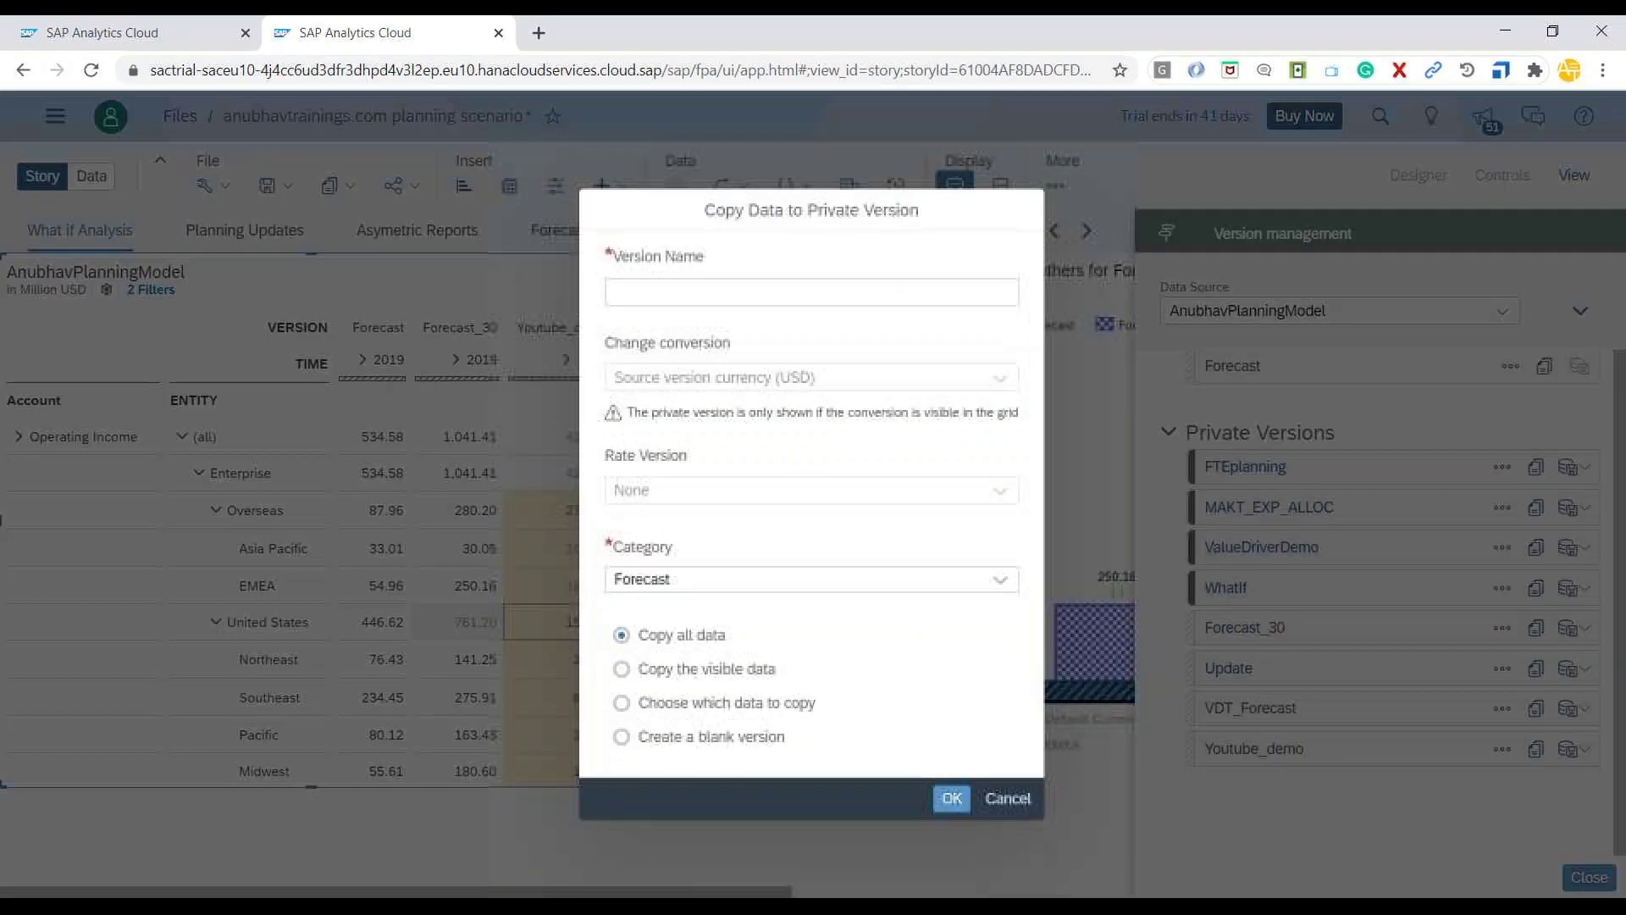
pyautogui.press('Escape')
pyautogui.click(1502, 748)
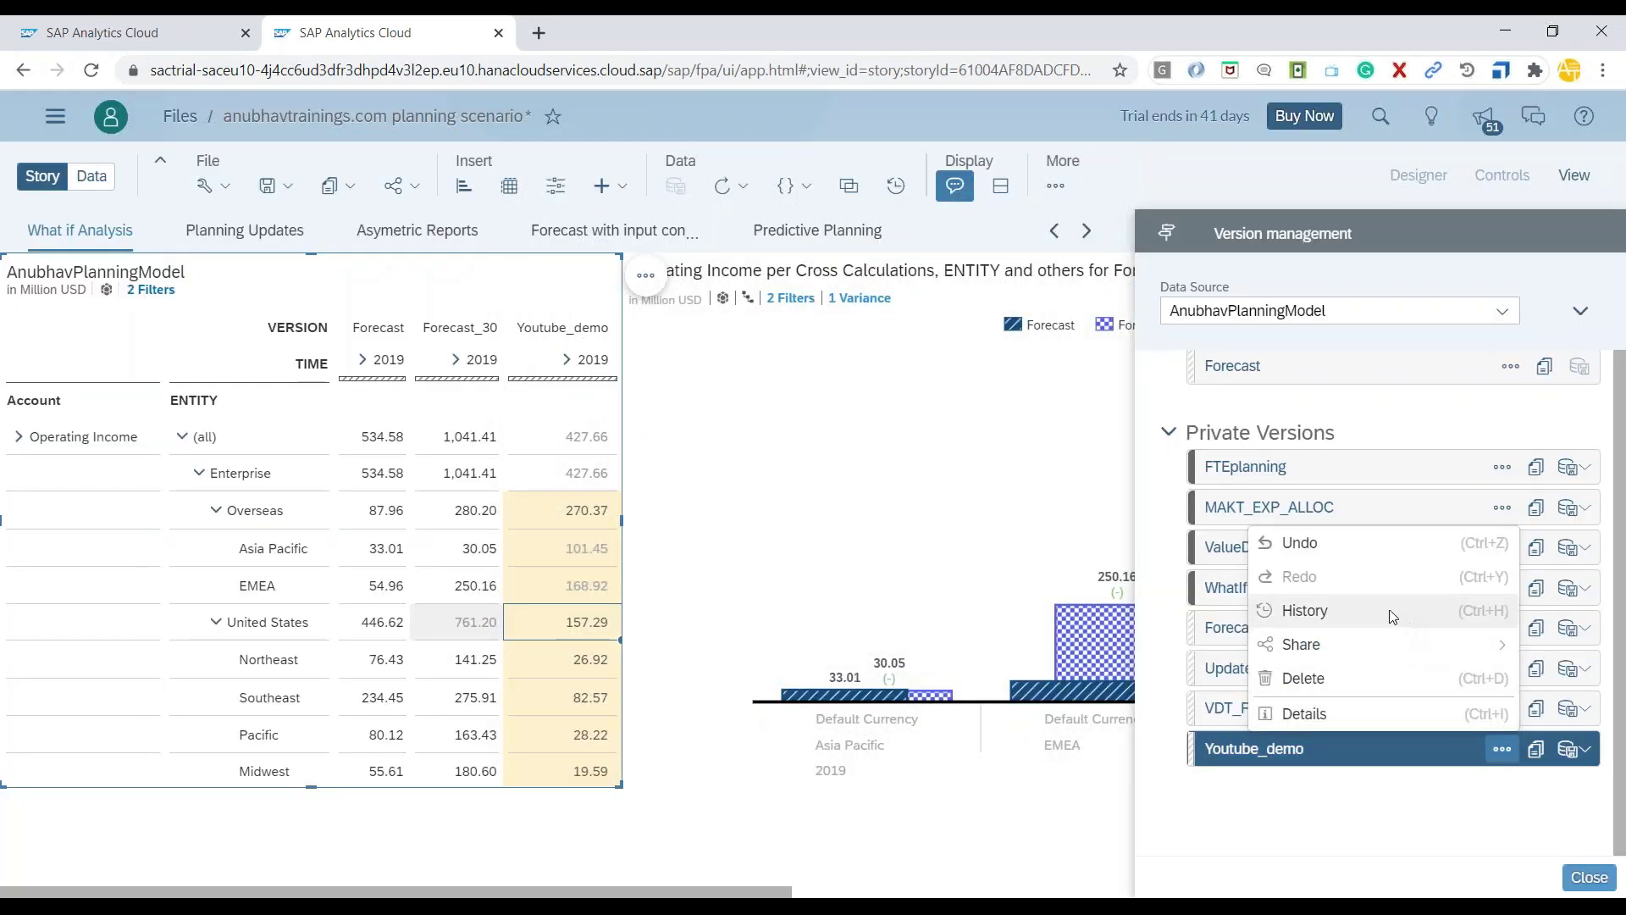
pyautogui.click(1389, 609)
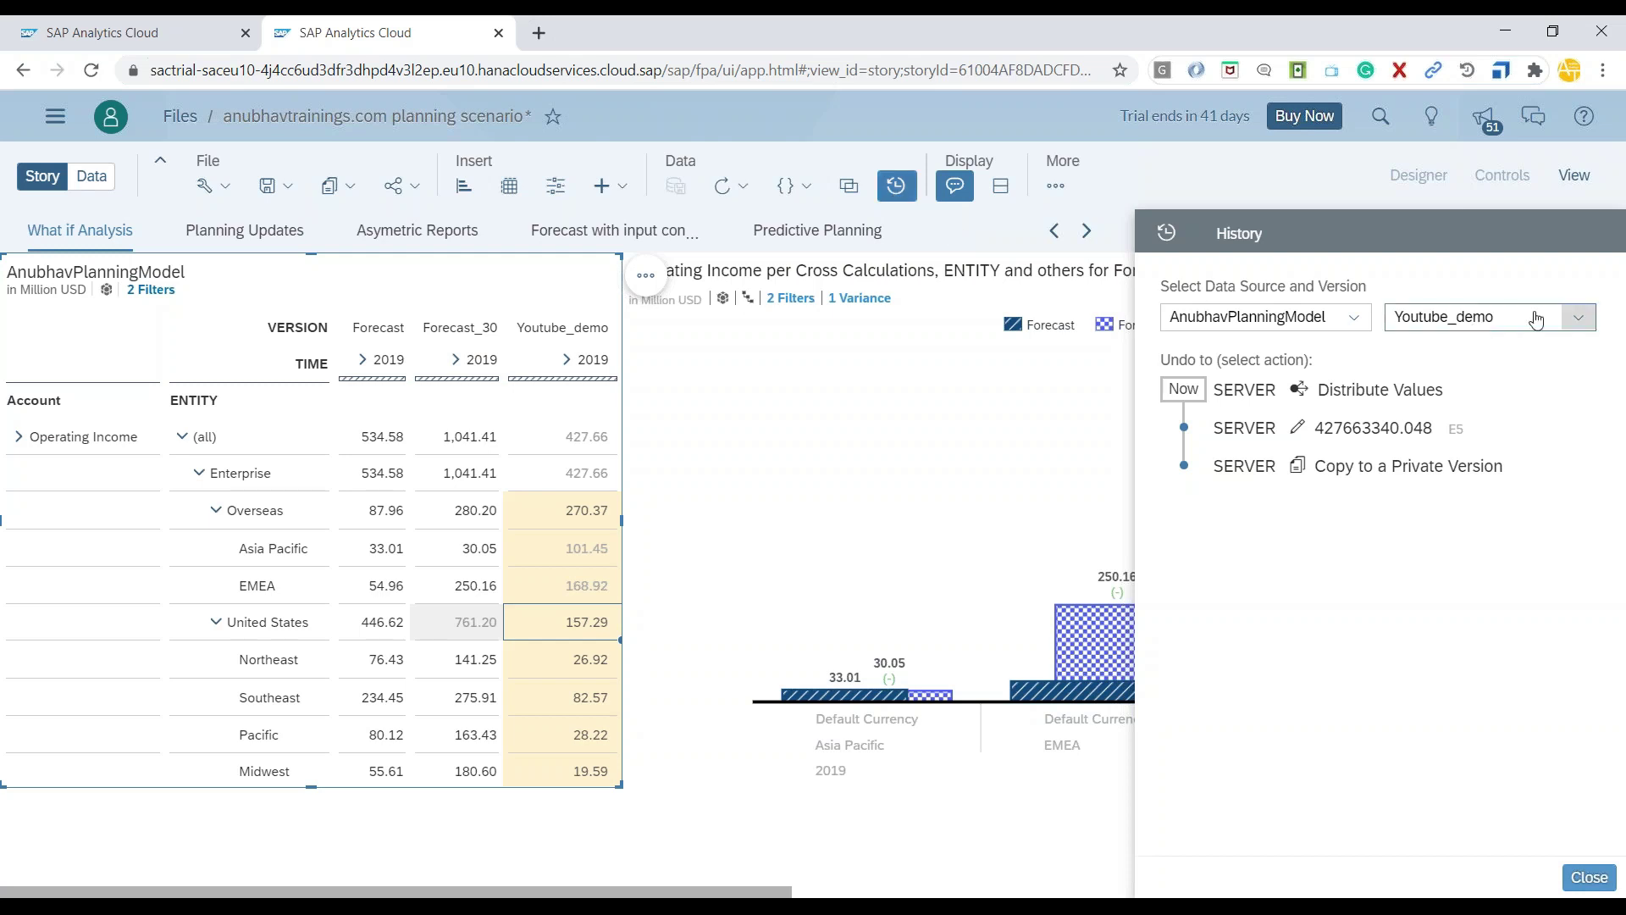
# - Browse the Forecast_30, FTEplanning, MAKT_EXP_ALLOC and Update histories, then switch back to Youtube_demo
pyautogui.click(1577, 318)
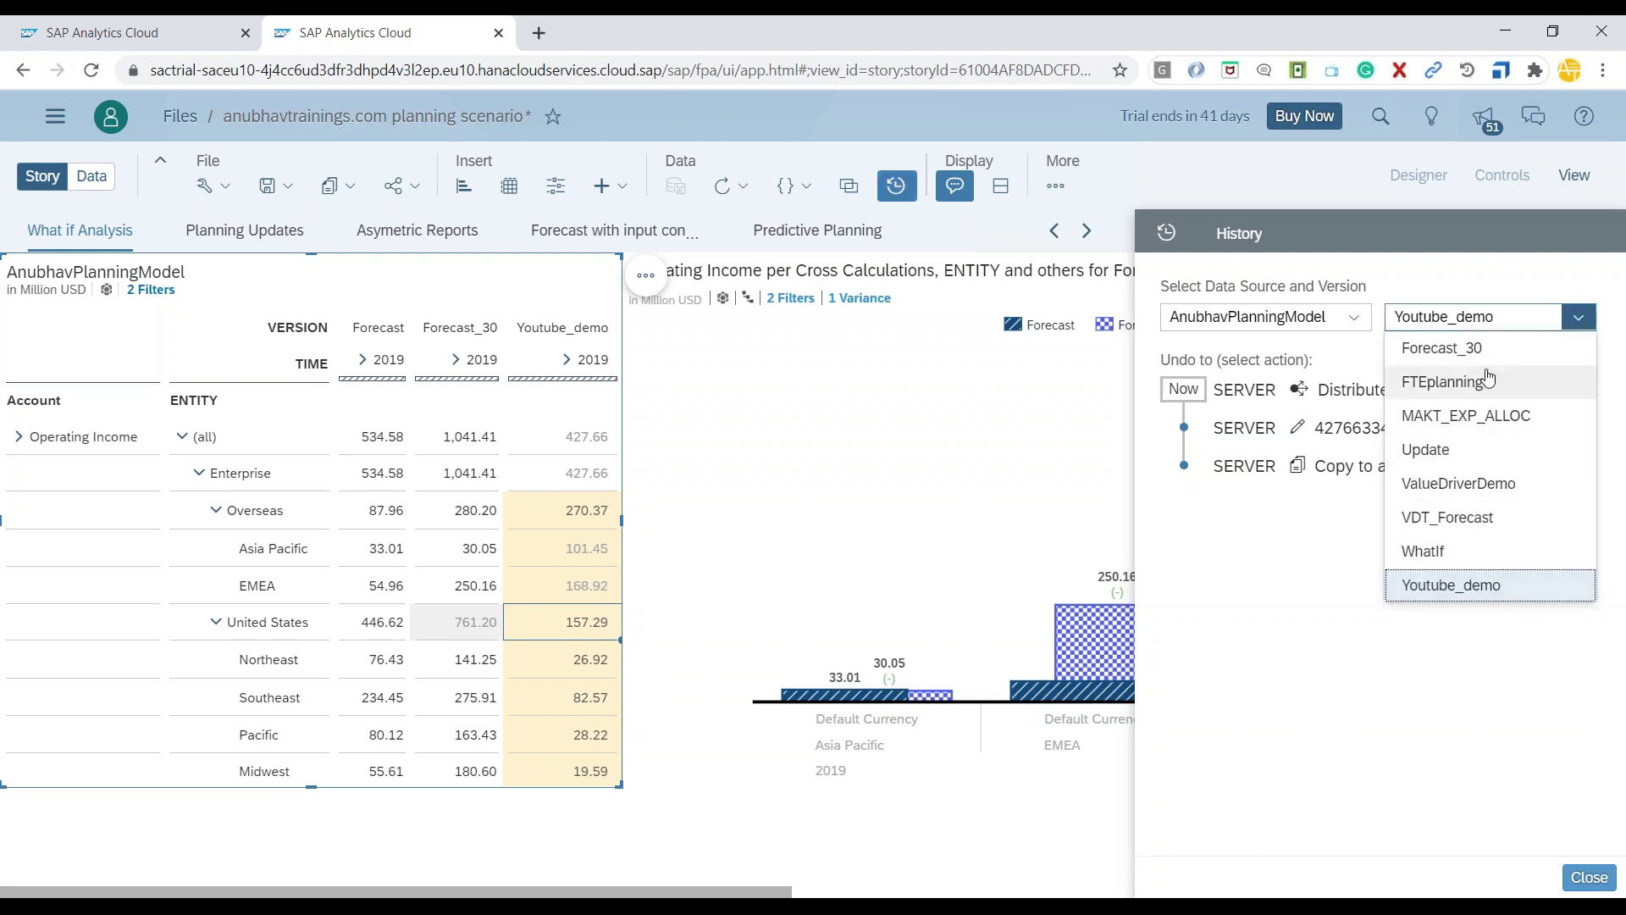
pyautogui.click(1516, 348)
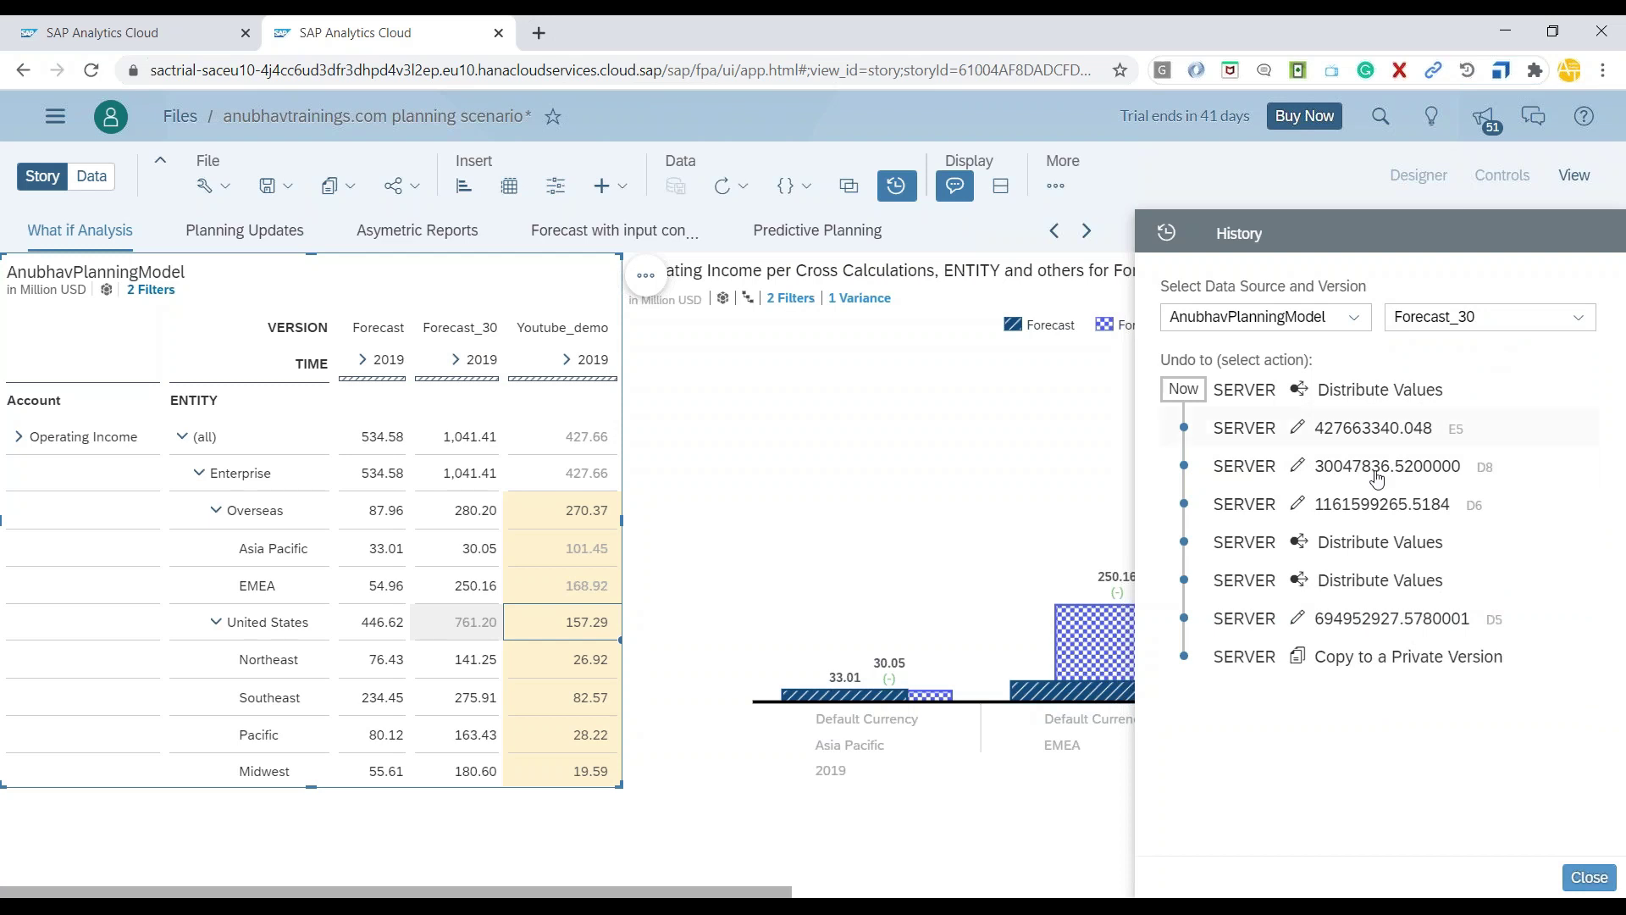
pyautogui.click(1575, 326)
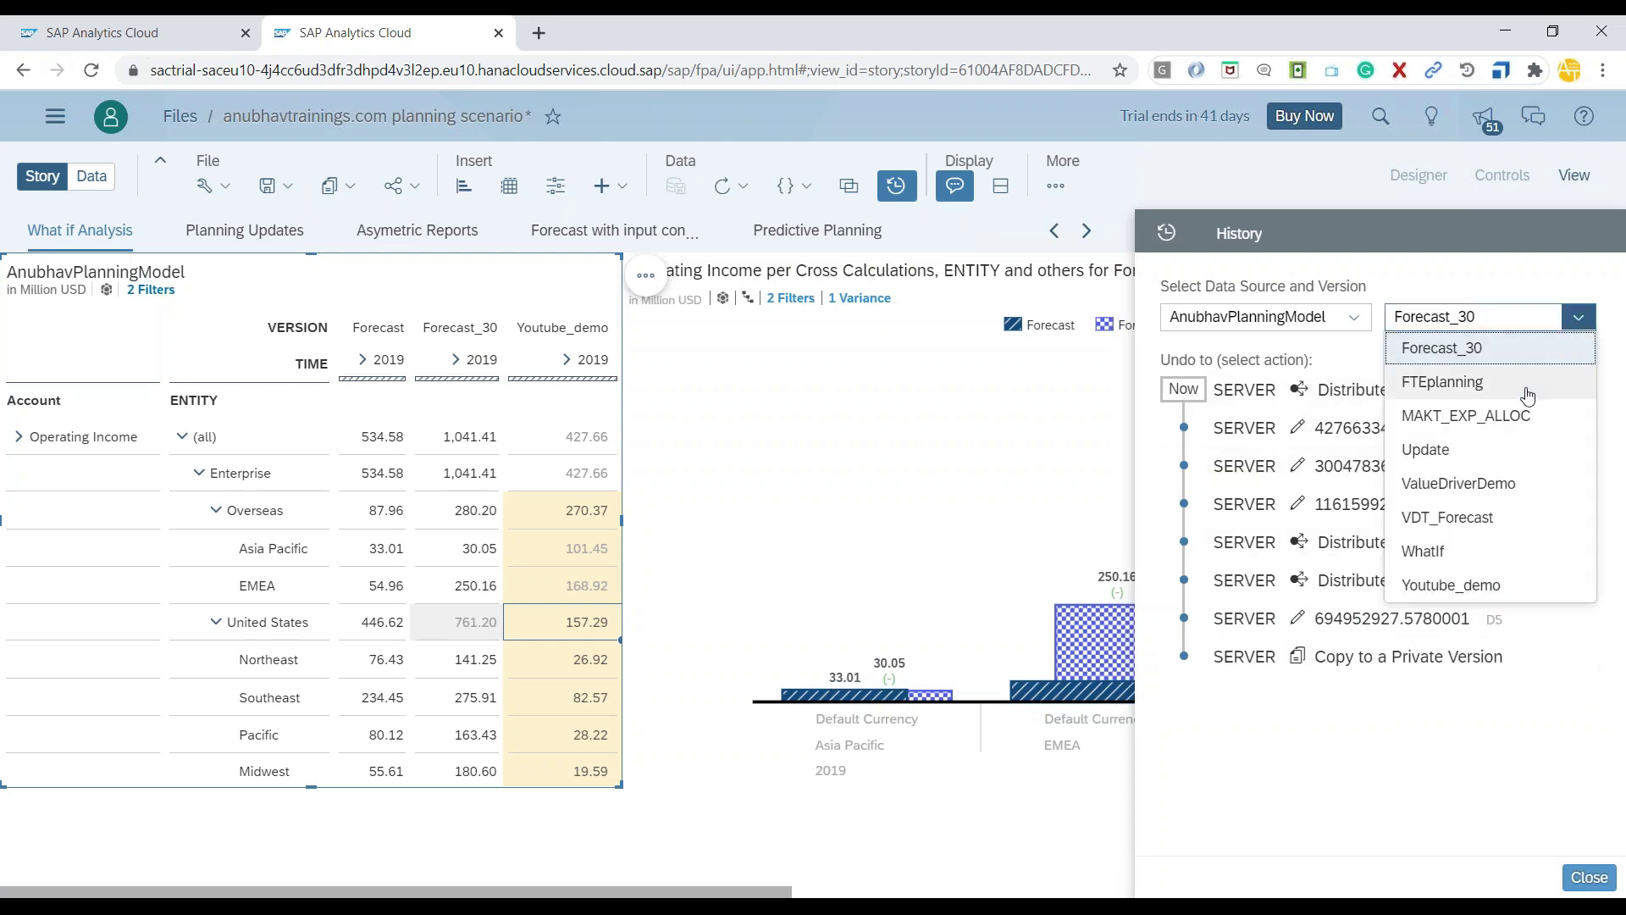
pyautogui.click(1522, 381)
pyautogui.click(1573, 319)
pyautogui.click(1497, 416)
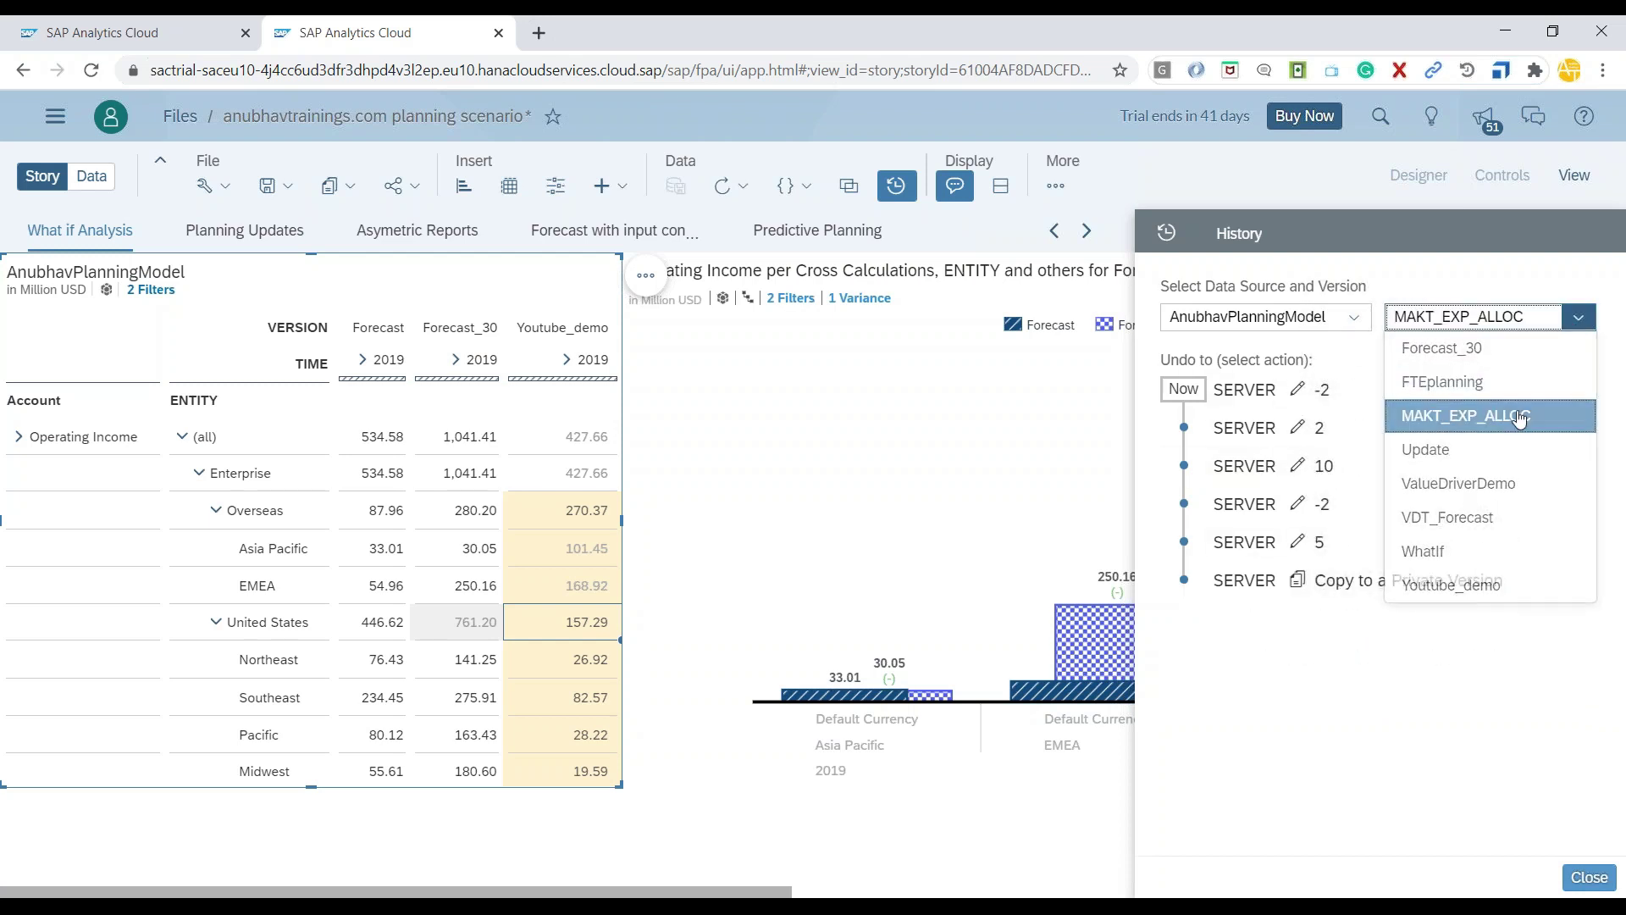
pyautogui.click(1577, 318)
pyautogui.click(1506, 460)
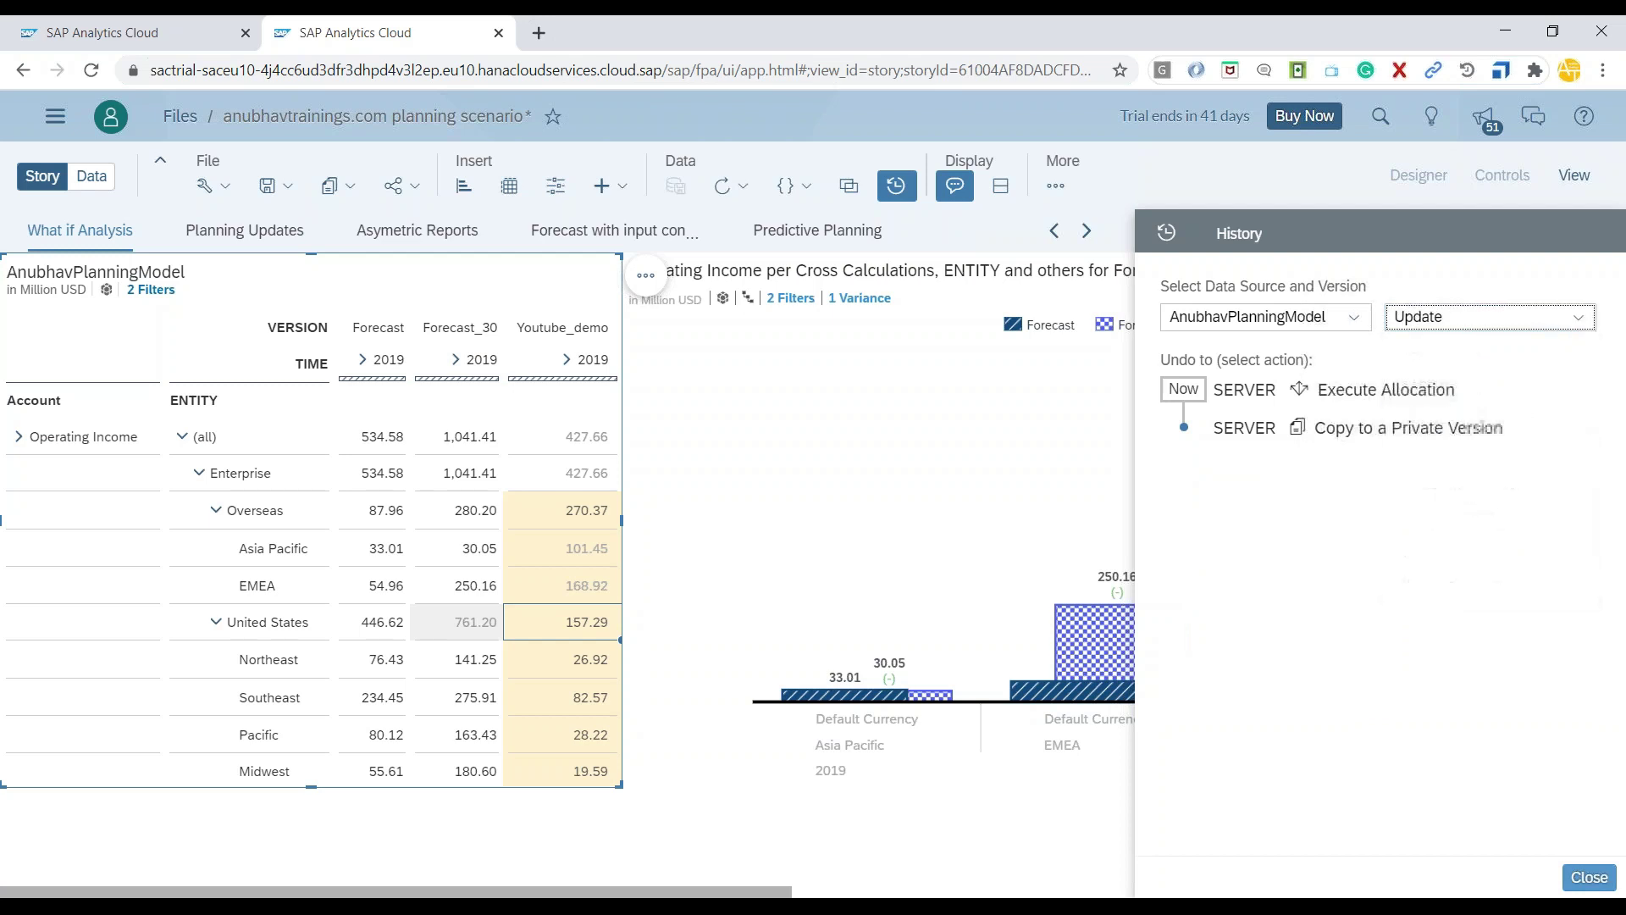
pyautogui.click(1577, 319)
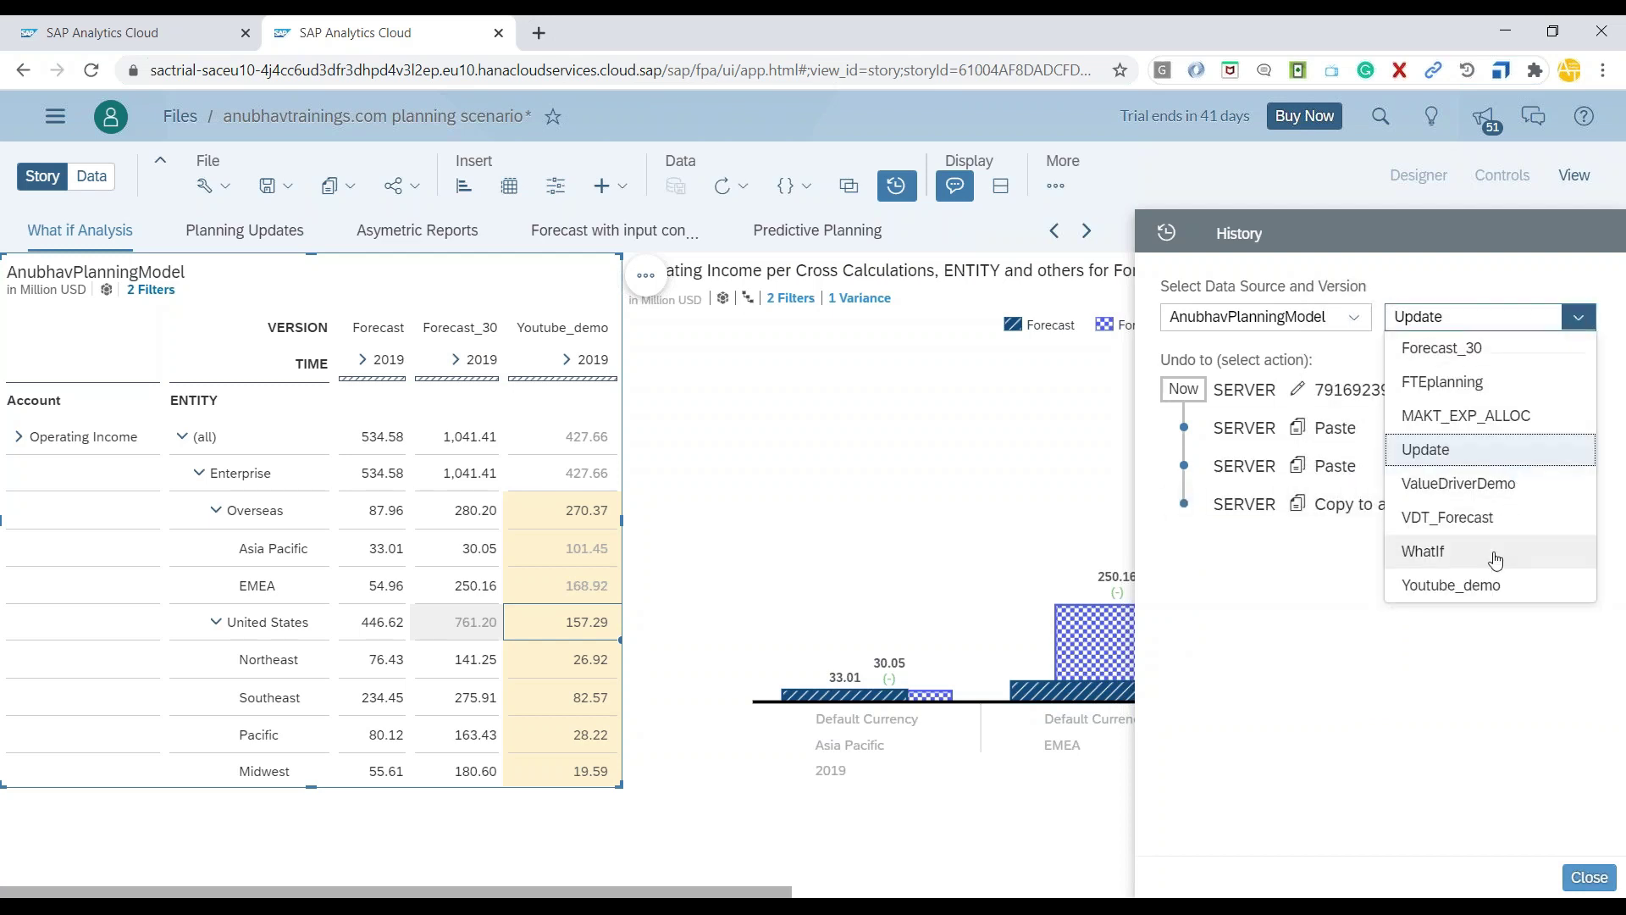
pyautogui.click(1499, 587)
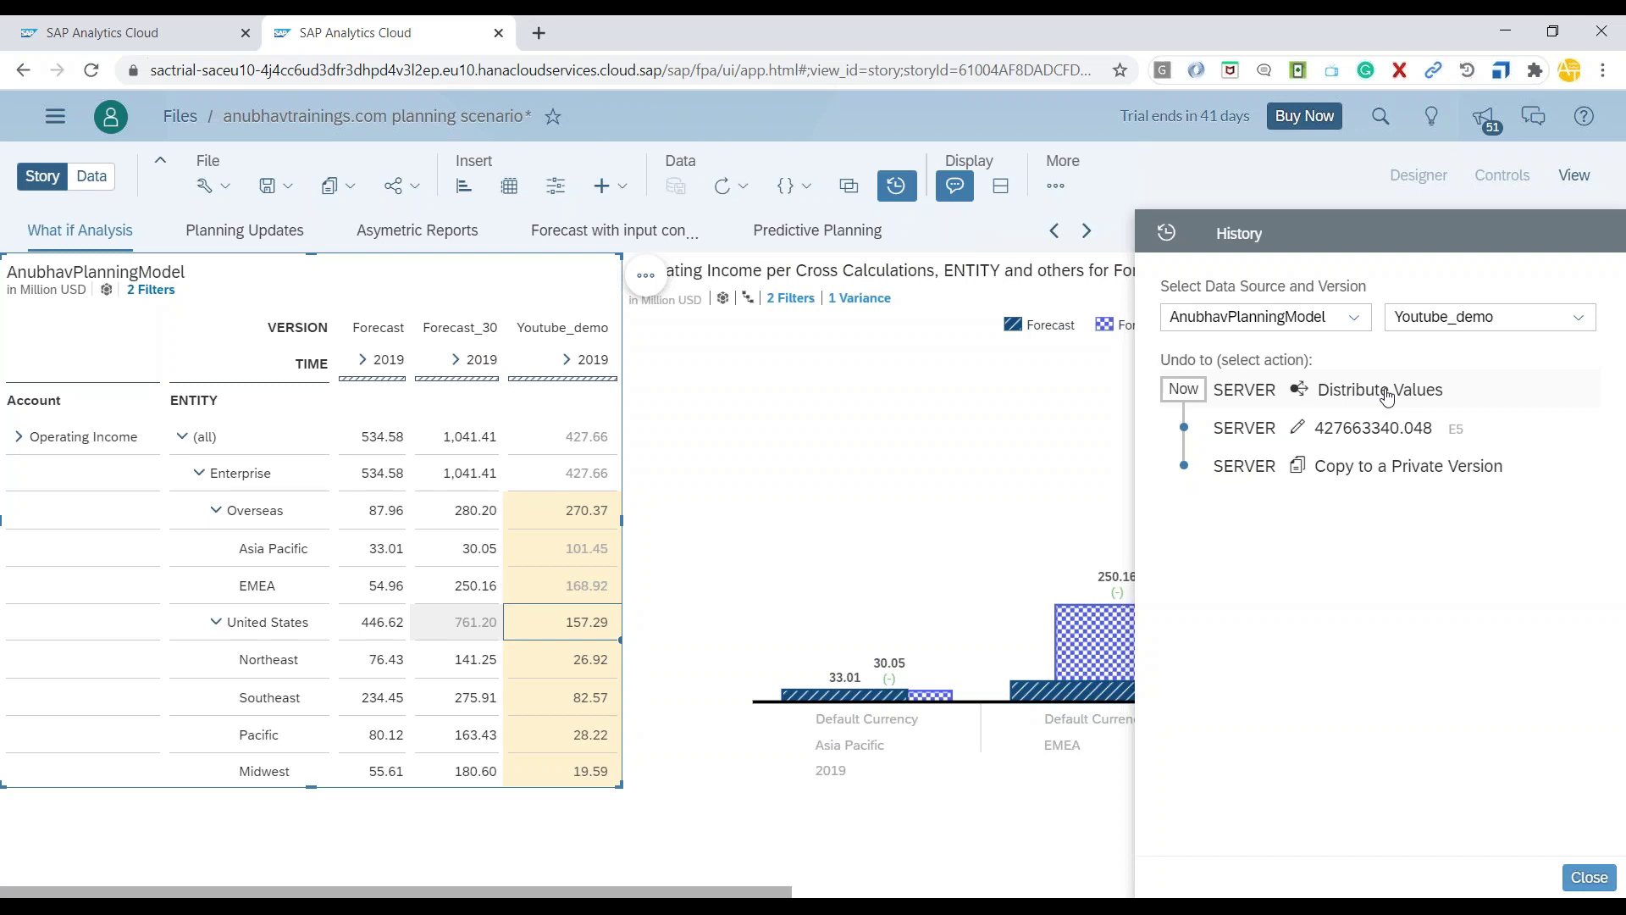
# - Step through Youtube_demo's history, settle on 'Copy to a Private Version', and close History
pyautogui.click(1234, 430)
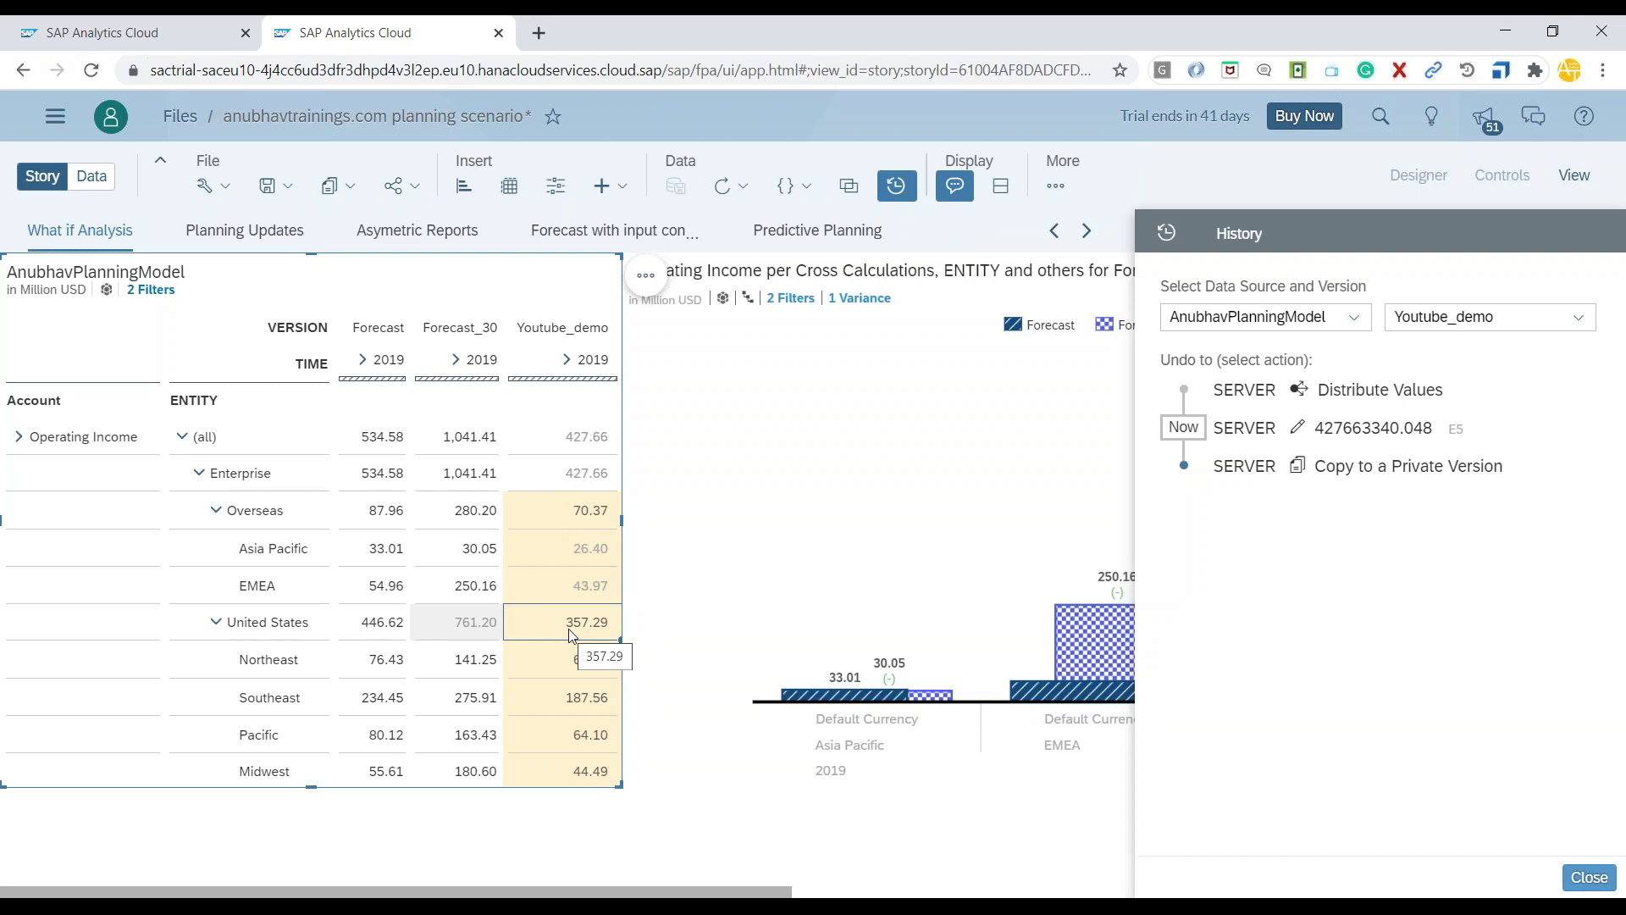
pyautogui.click(1265, 472)
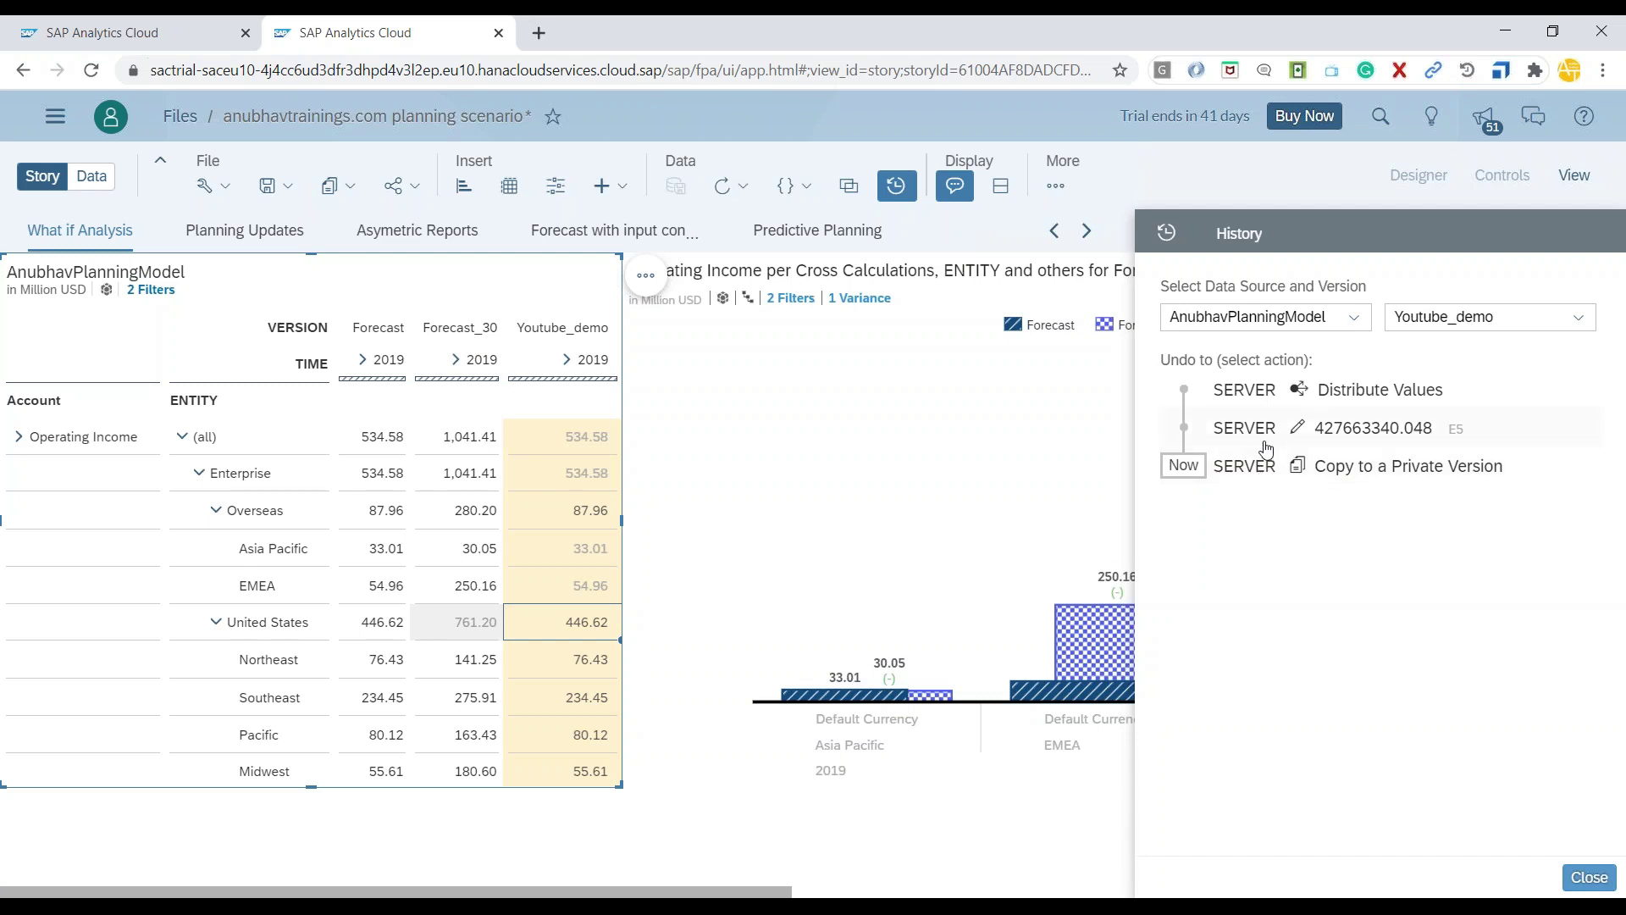
pyautogui.click(1263, 432)
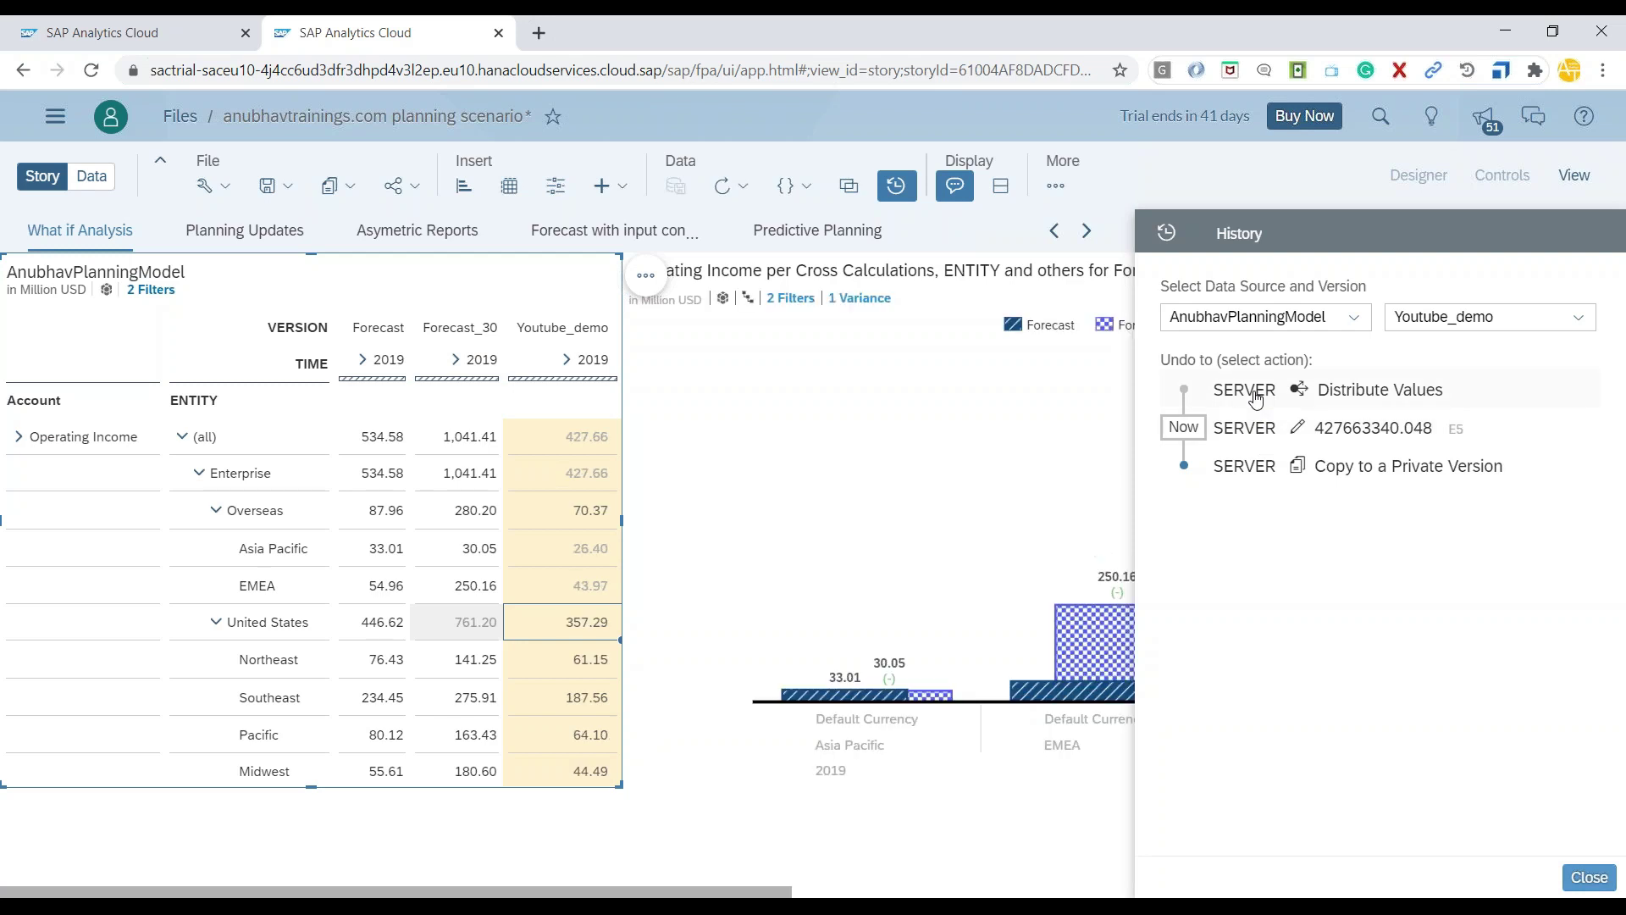
pyautogui.click(1256, 398)
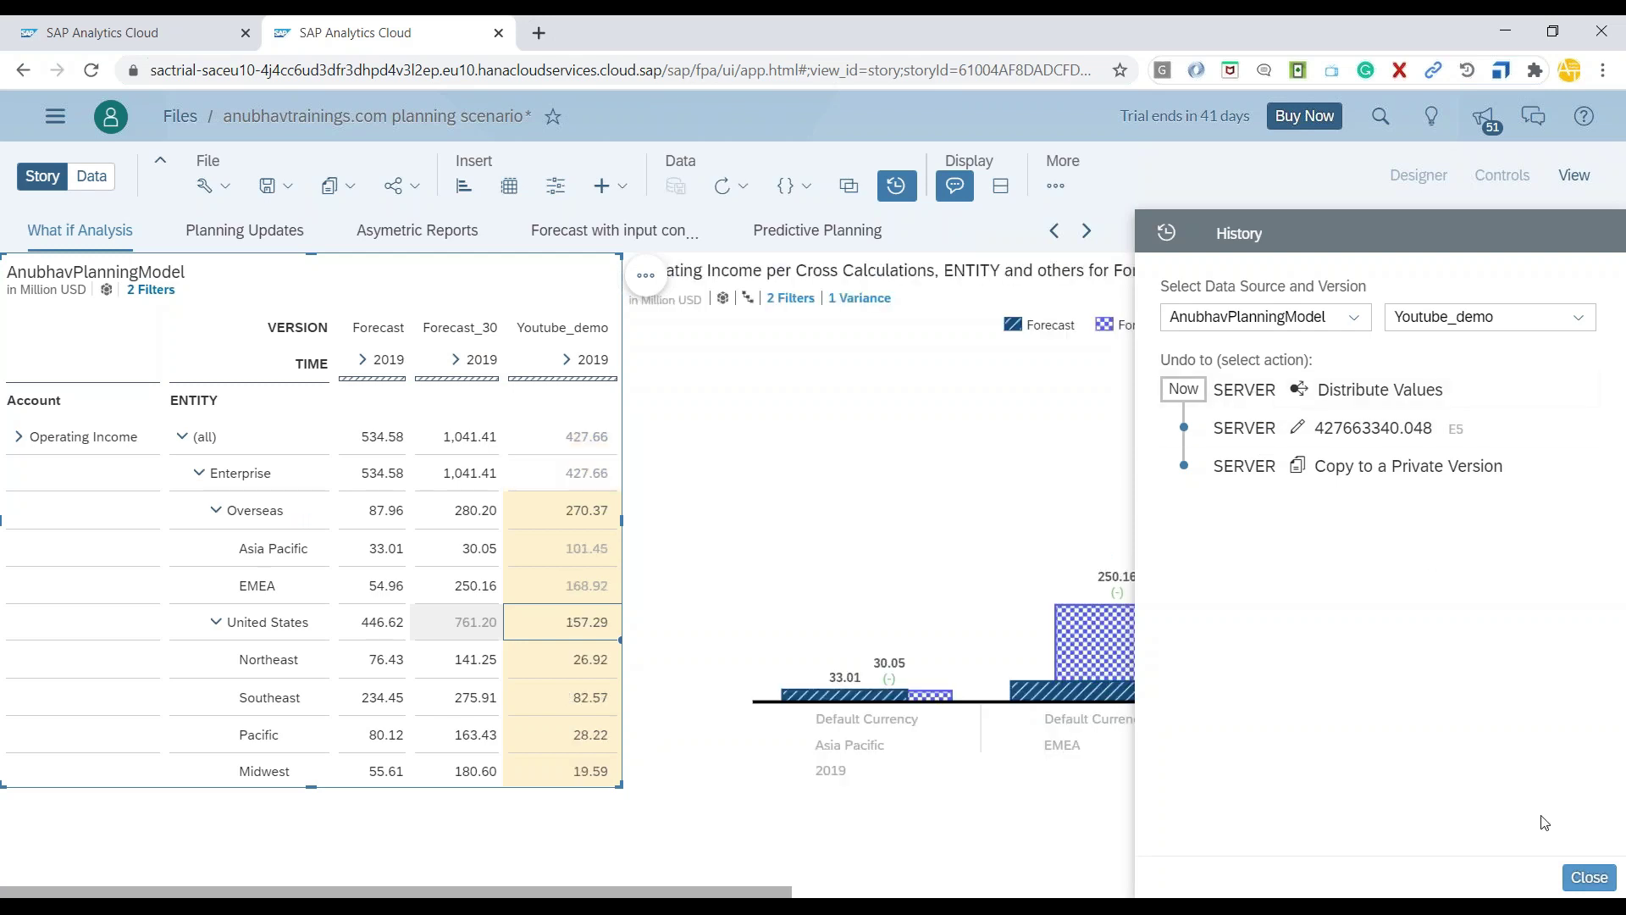
pyautogui.click(1246, 472)
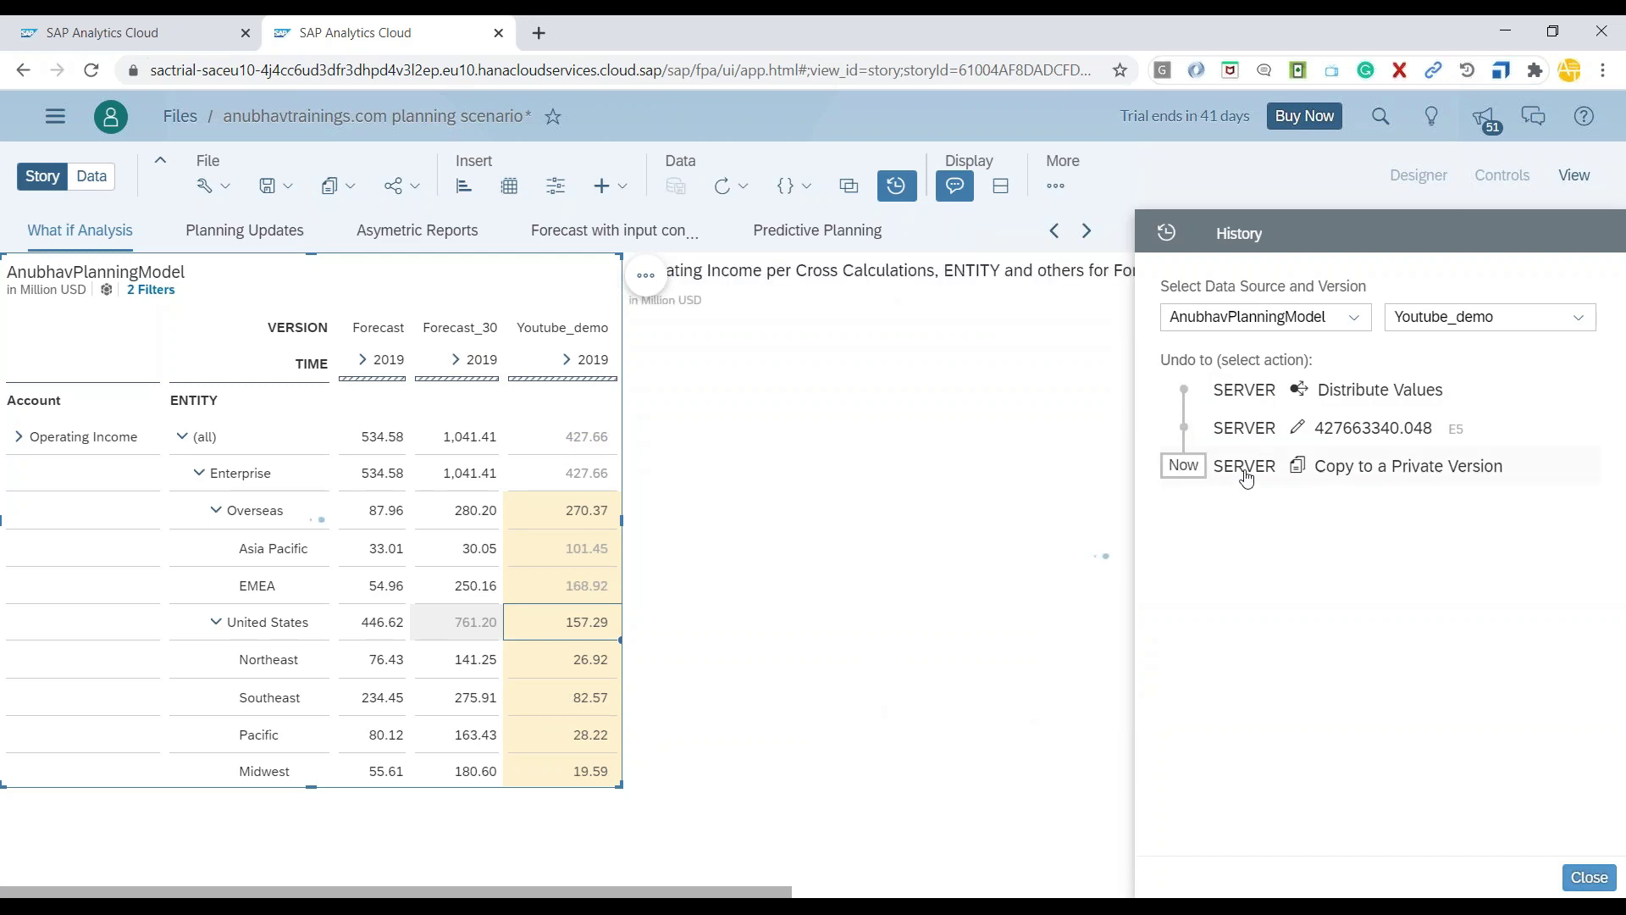
pyautogui.click(1590, 879)
# - Review Youtube_demo's publish and actions menus, then show the table's Builder panel
pyautogui.moveTo(1070, 617)
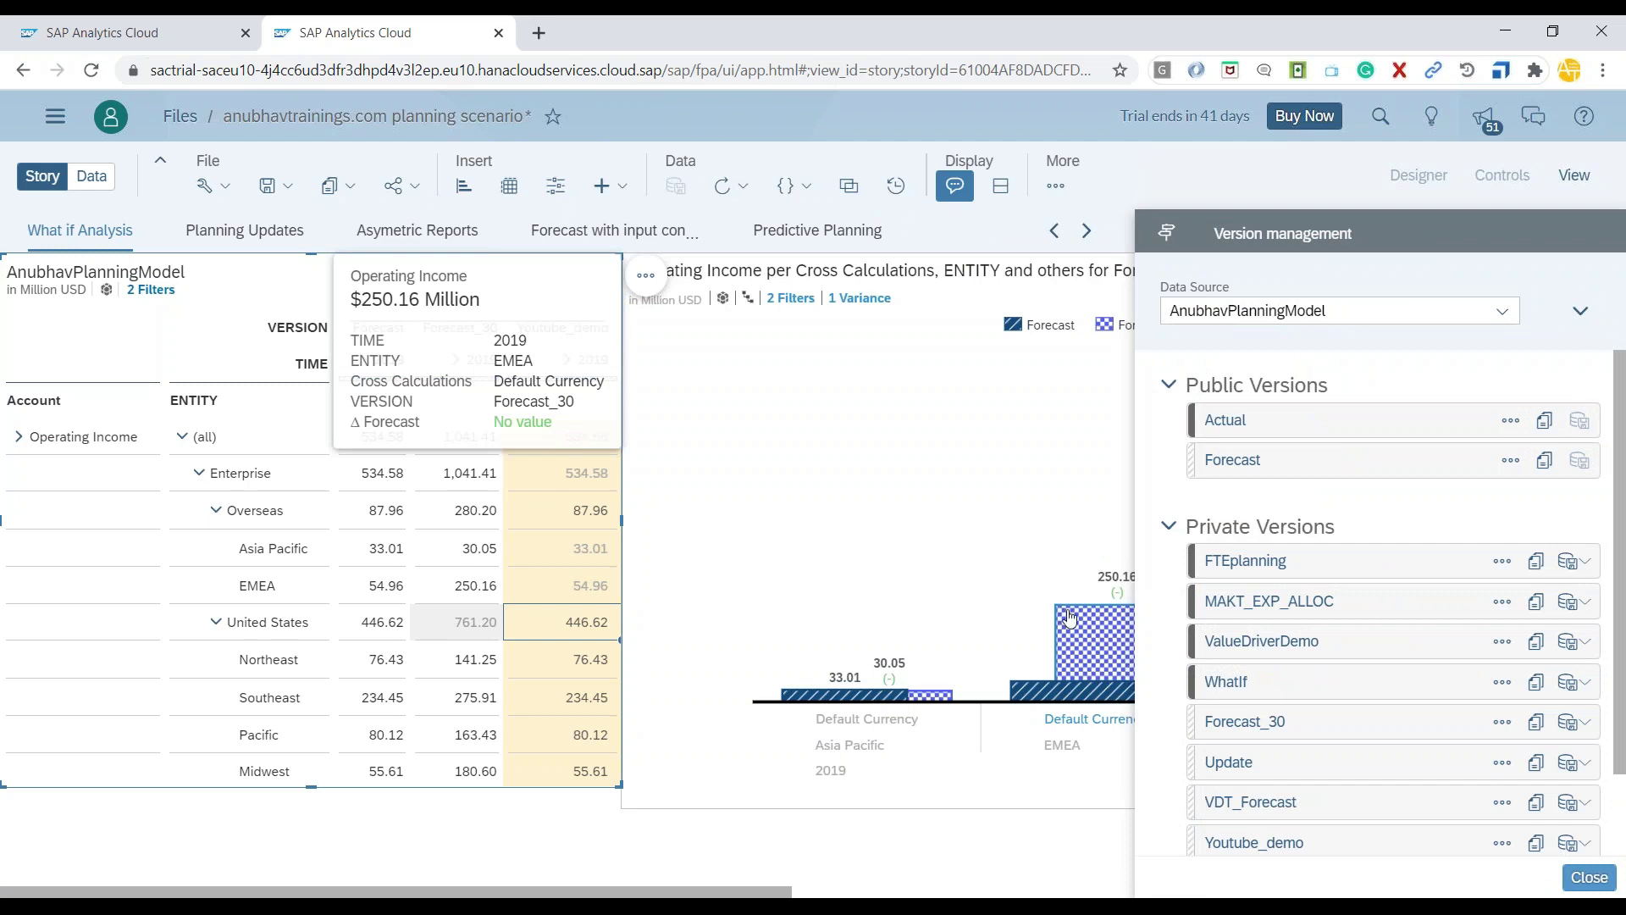
pyautogui.scroll(-2, 1358, 653)
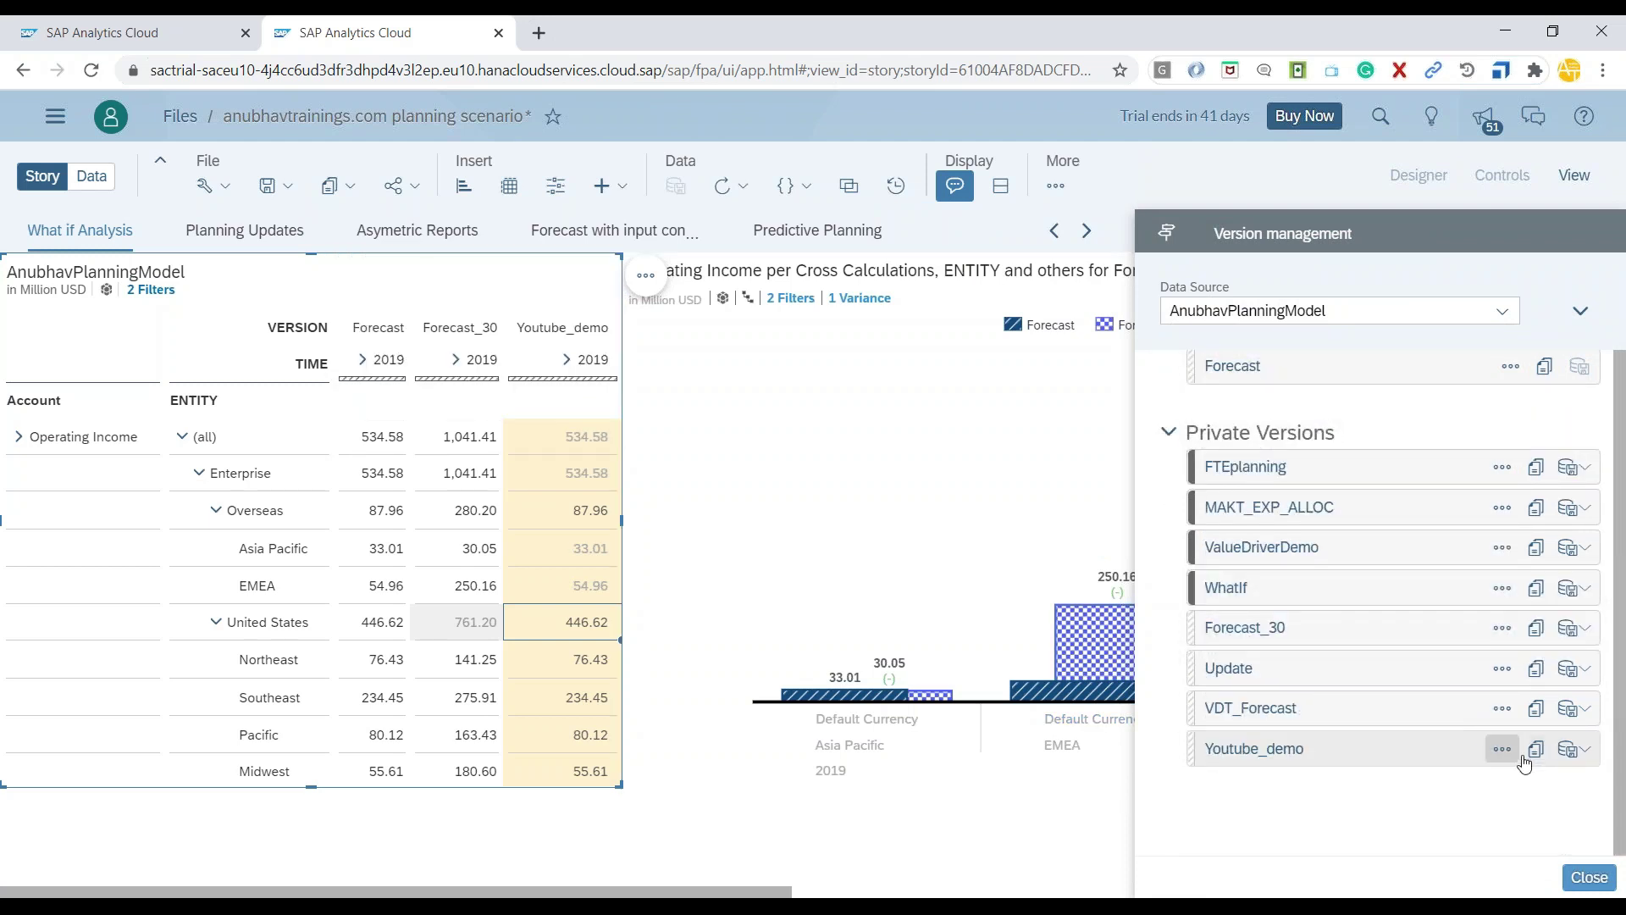
pyautogui.click(1575, 756)
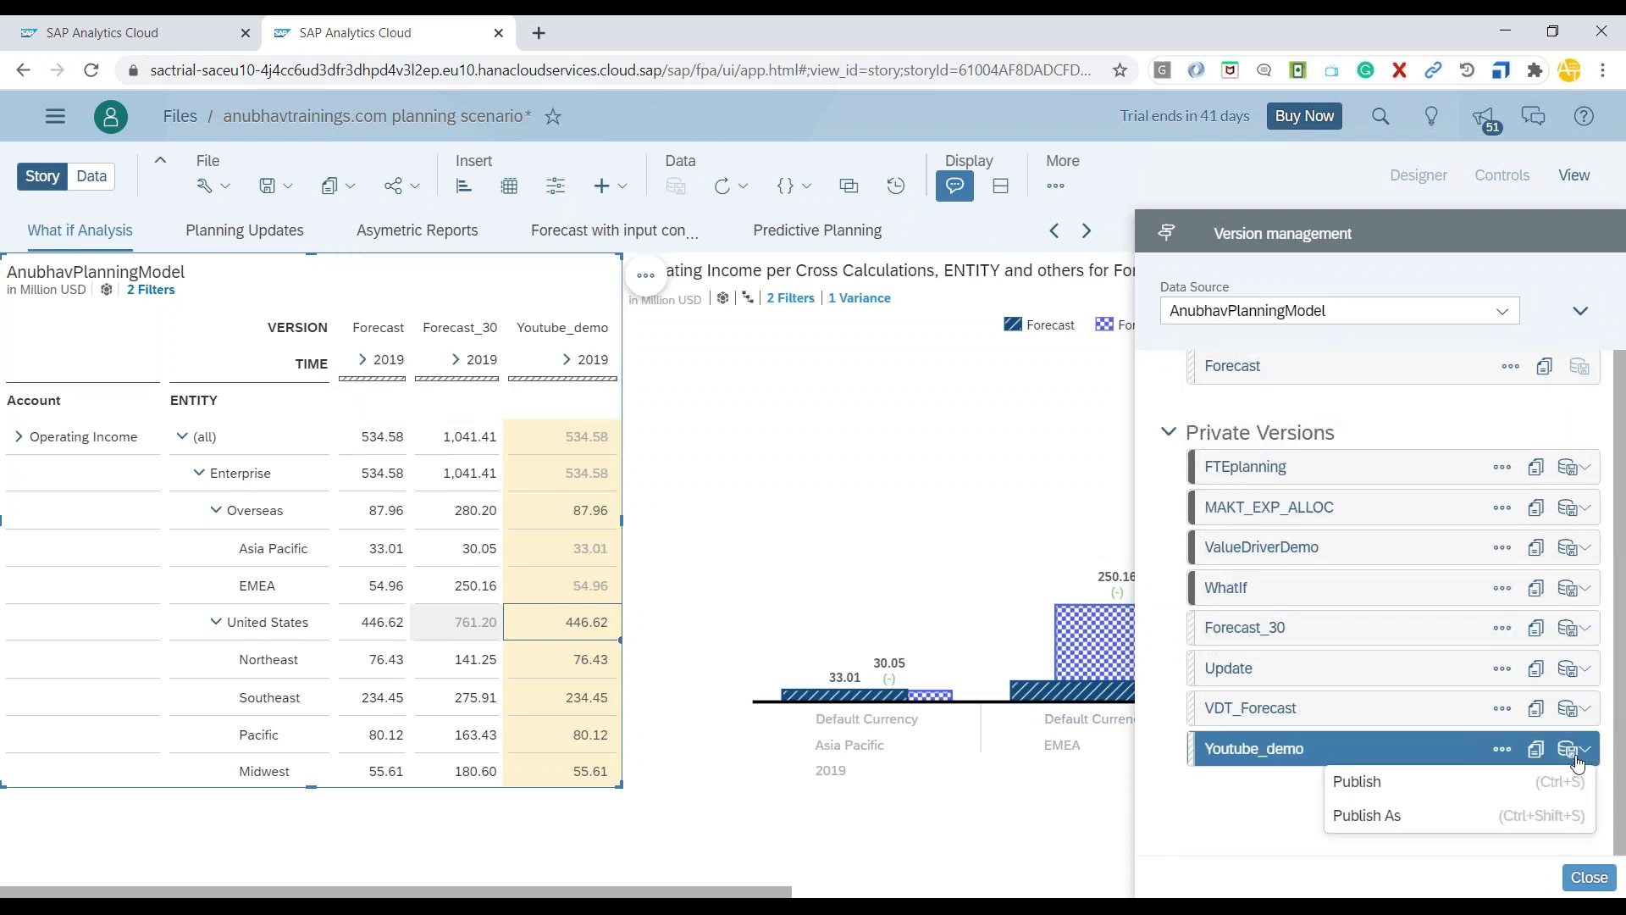
pyautogui.click(1502, 749)
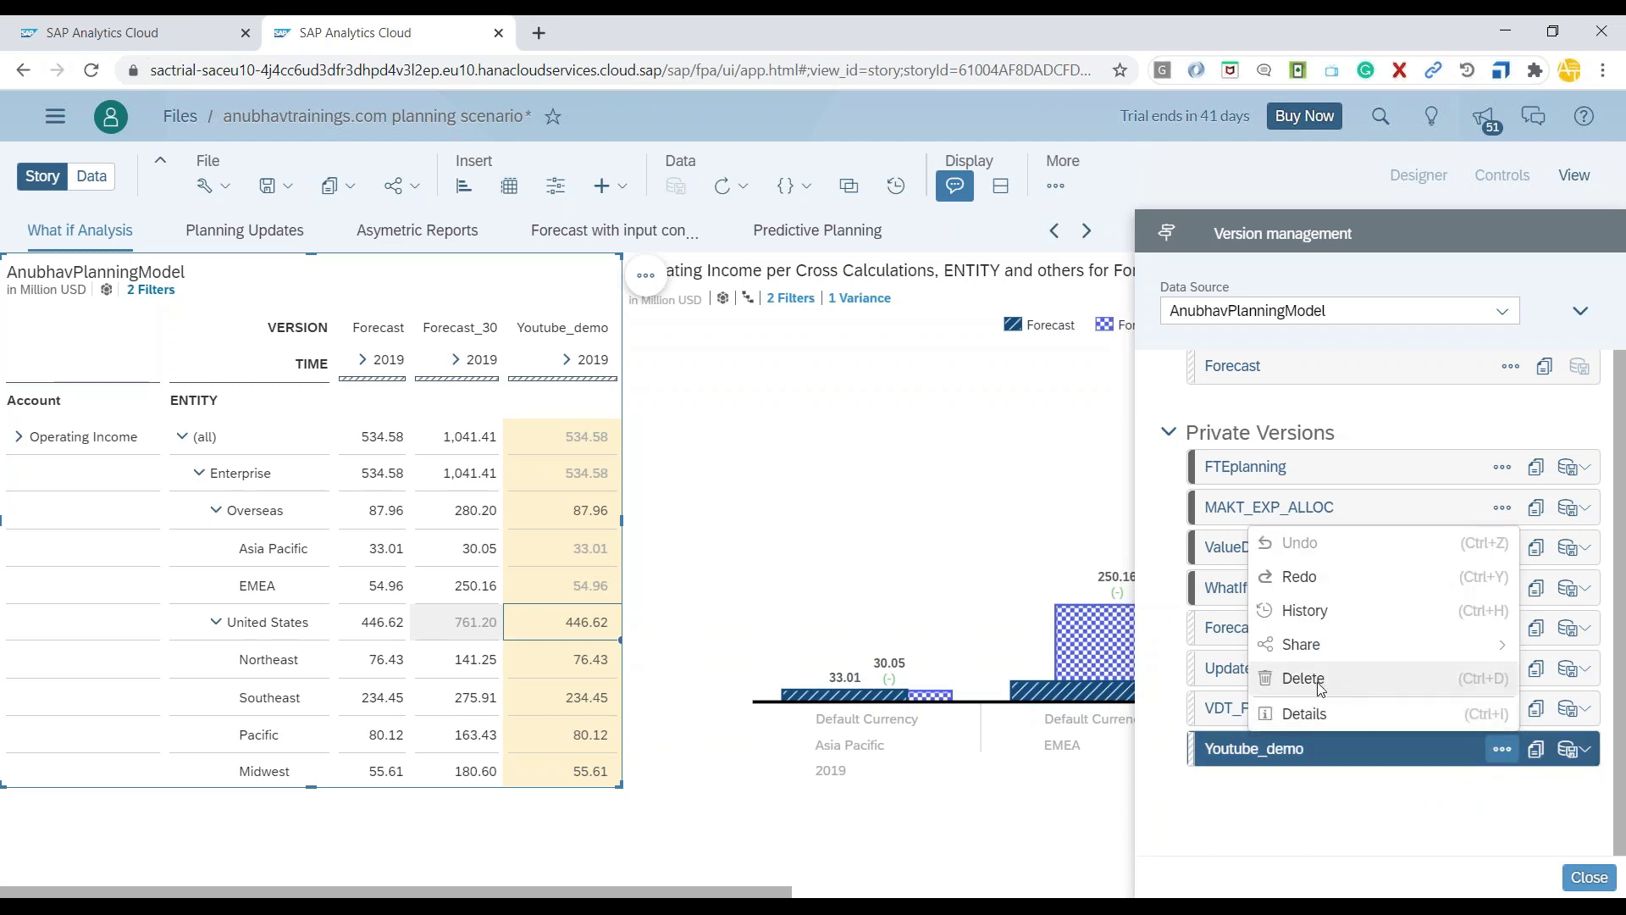
pyautogui.moveTo(1325, 650)
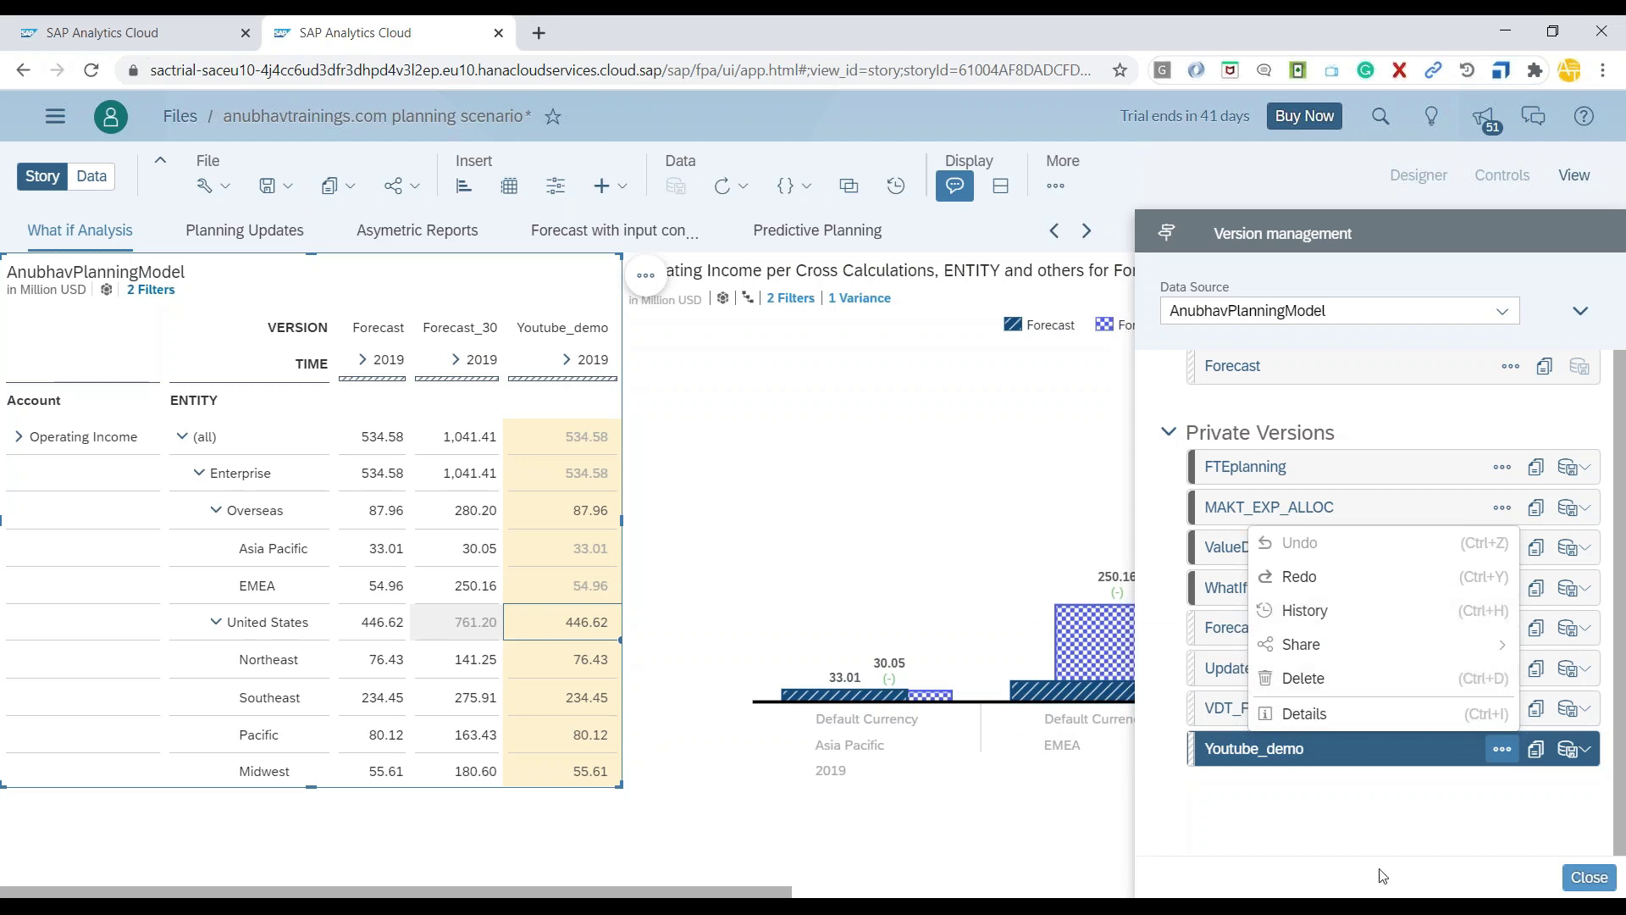
pyautogui.press('Escape')
pyautogui.click(1588, 876)
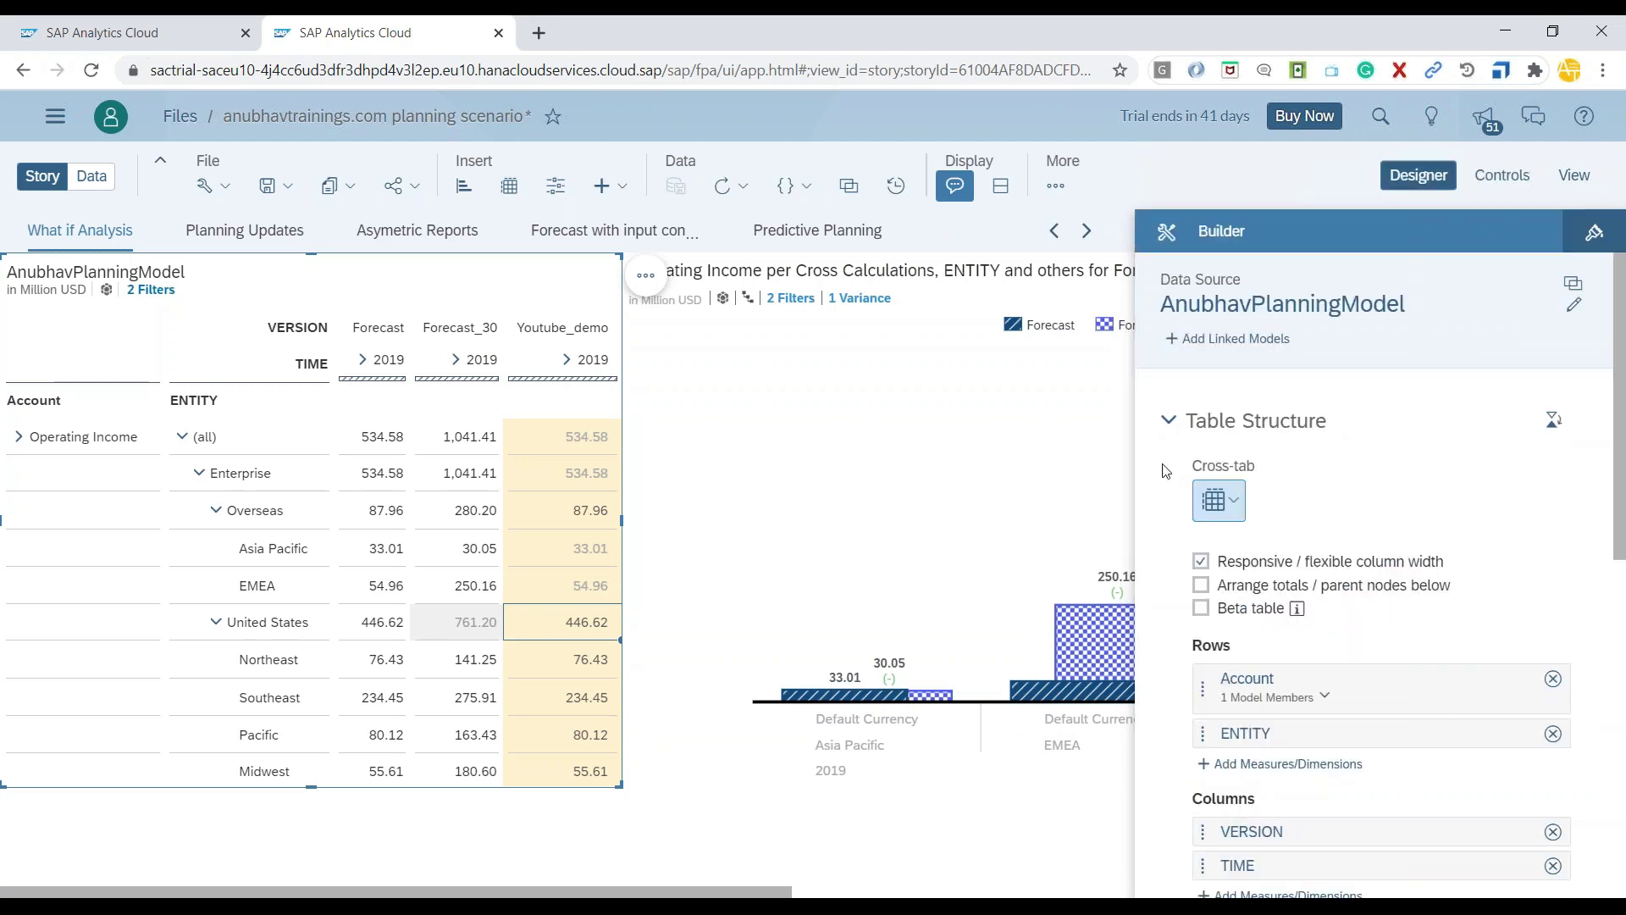
# - Reopen the History panel to confirm Youtube_demo is at 'Copy to a Private Version'
pyautogui.click(898, 188)
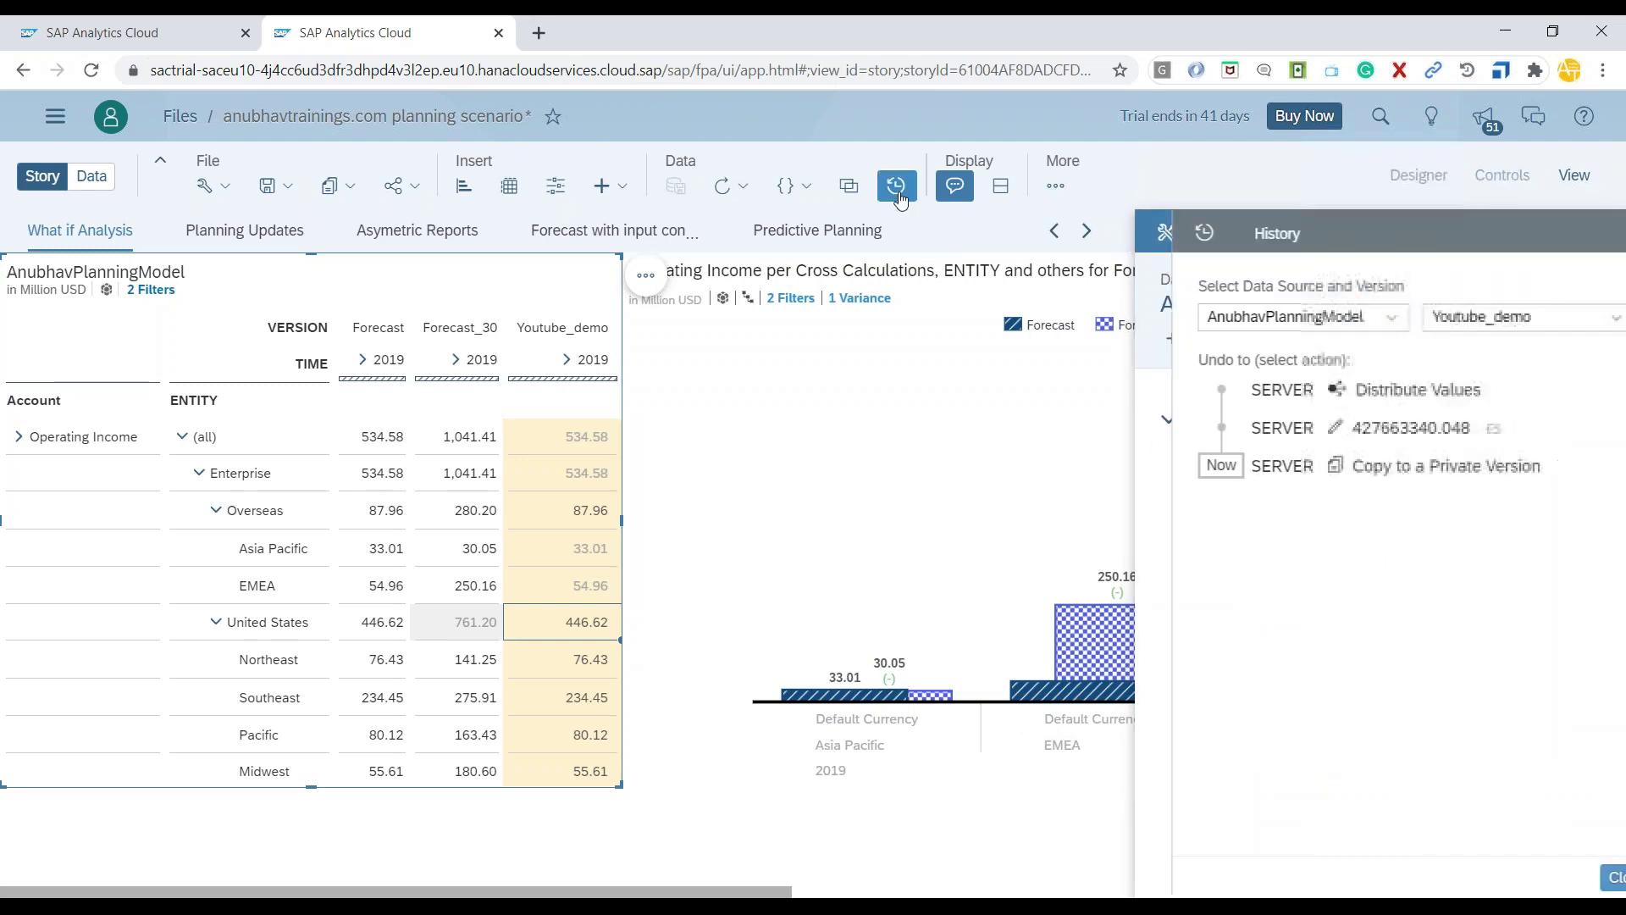